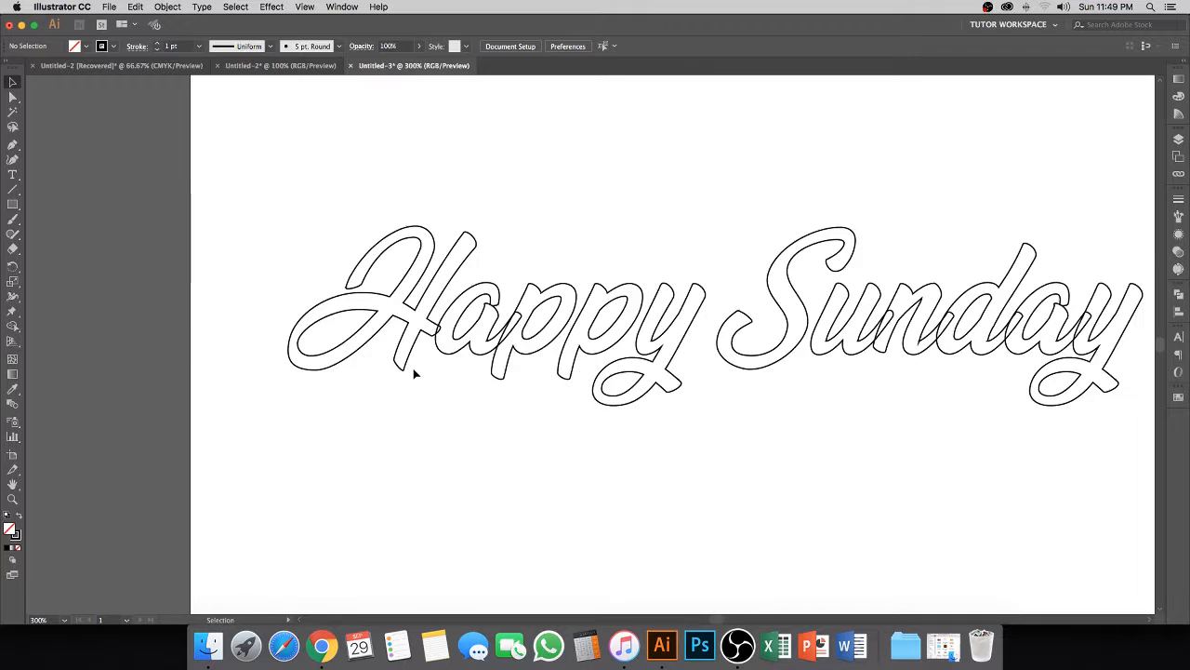
Step: Set up the Pen tool with a green stroke and no fill for tracing the outlined lettering
{"action": "left_click_drag", "start_coordinate": [395, 359], "coordinate": [480, 438]}
{"action": "scroll", "coordinate": [493, 463], "scroll_direction": "up", "scroll_amount": 1}
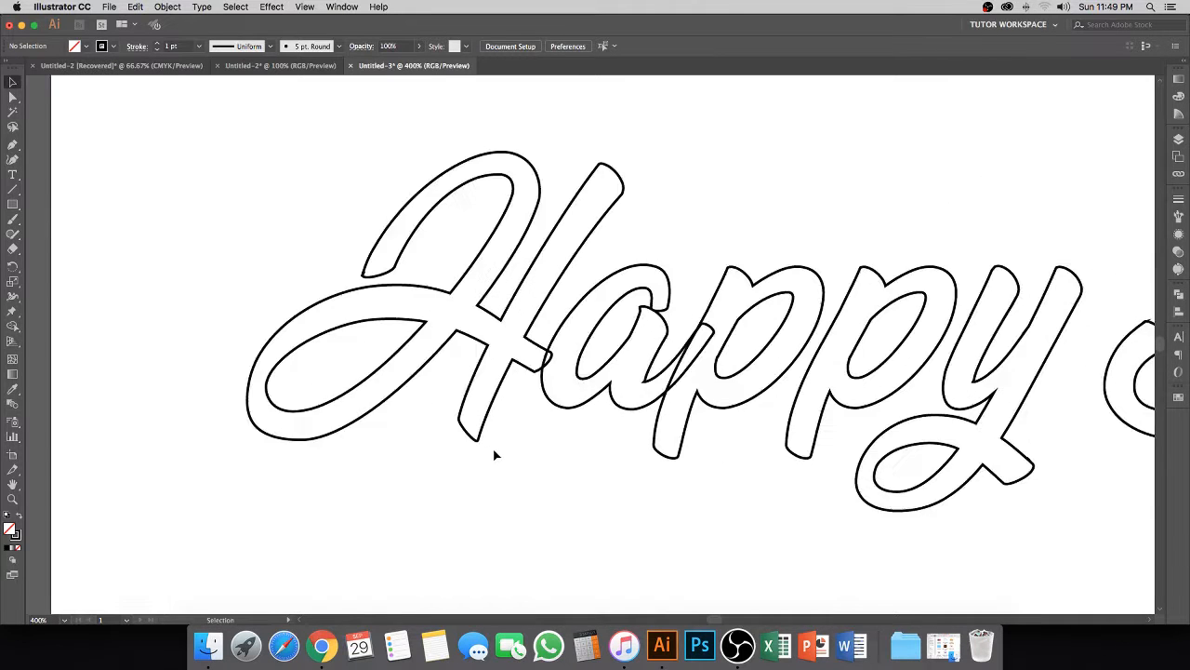
{"action": "left_click", "coordinate": [13, 147]}
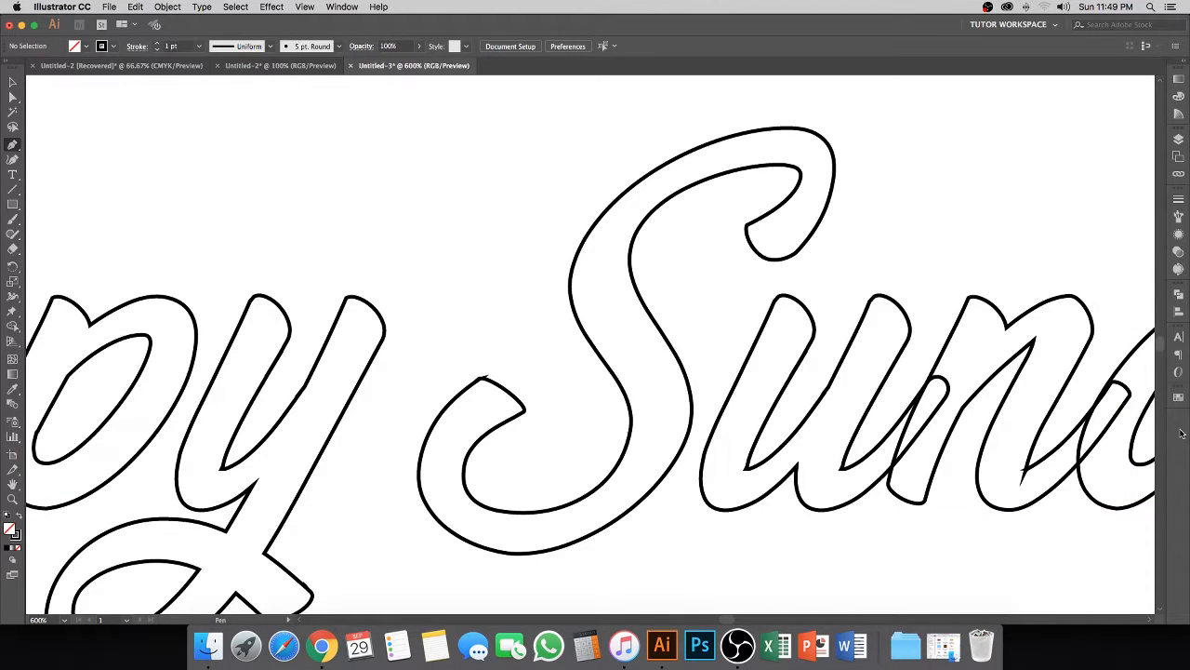
{"action": "key", "text": "shift+x"}
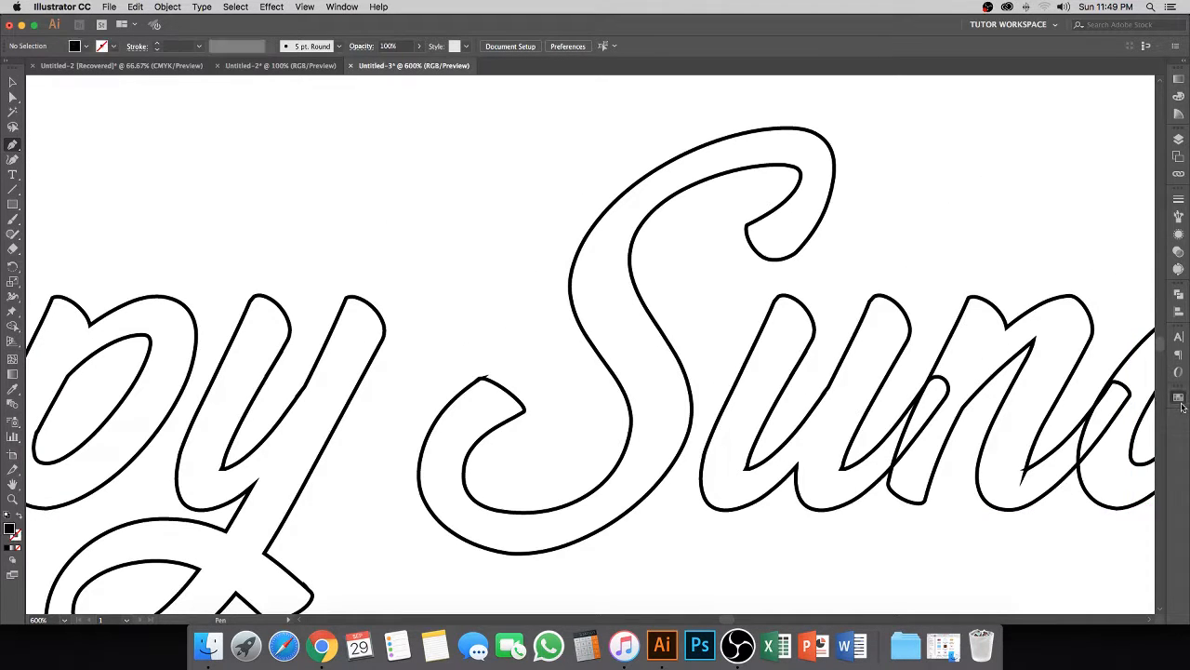
{"action": "left_click", "coordinate": [1178, 398]}
{"action": "left_click", "coordinate": [1074, 435]}
{"action": "key", "text": "shift+x"}
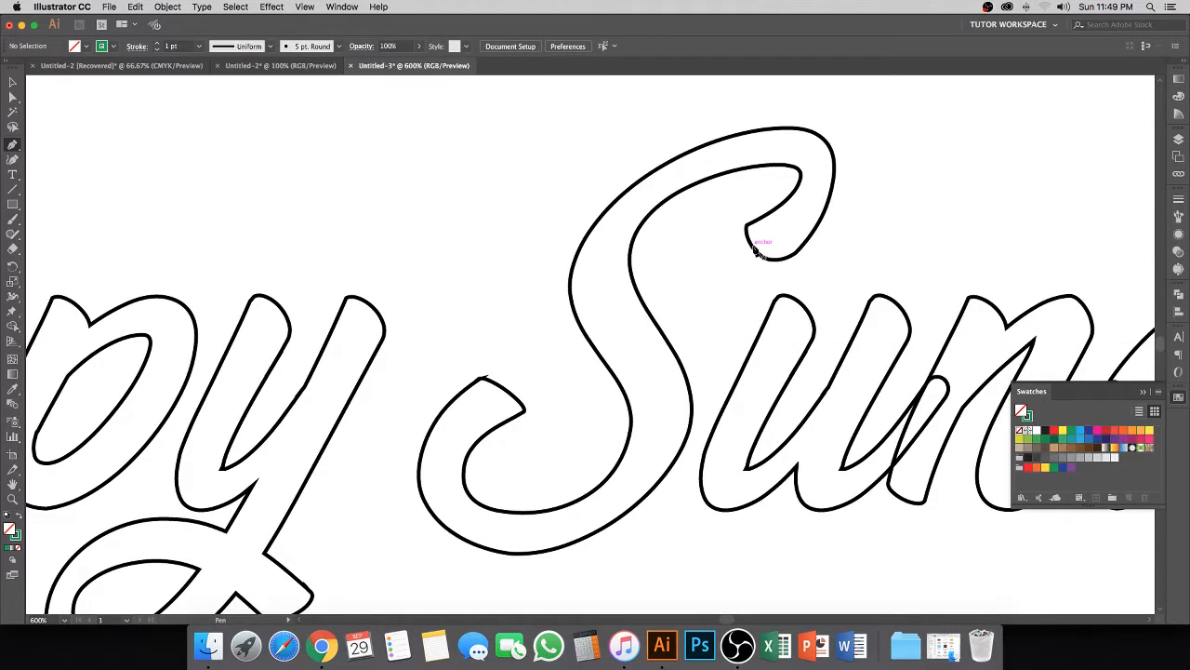
Step: Trace a single green curved centre line through the capital S of Sunday and deselect the path
{"action": "left_click_drag", "start_coordinate": [823, 167], "coordinate": [819, 130]}
{"action": "left_click_drag", "start_coordinate": [618, 259], "coordinate": [610, 321]}
{"action": "left_click_drag", "start_coordinate": [664, 403], "coordinate": [605, 452]}
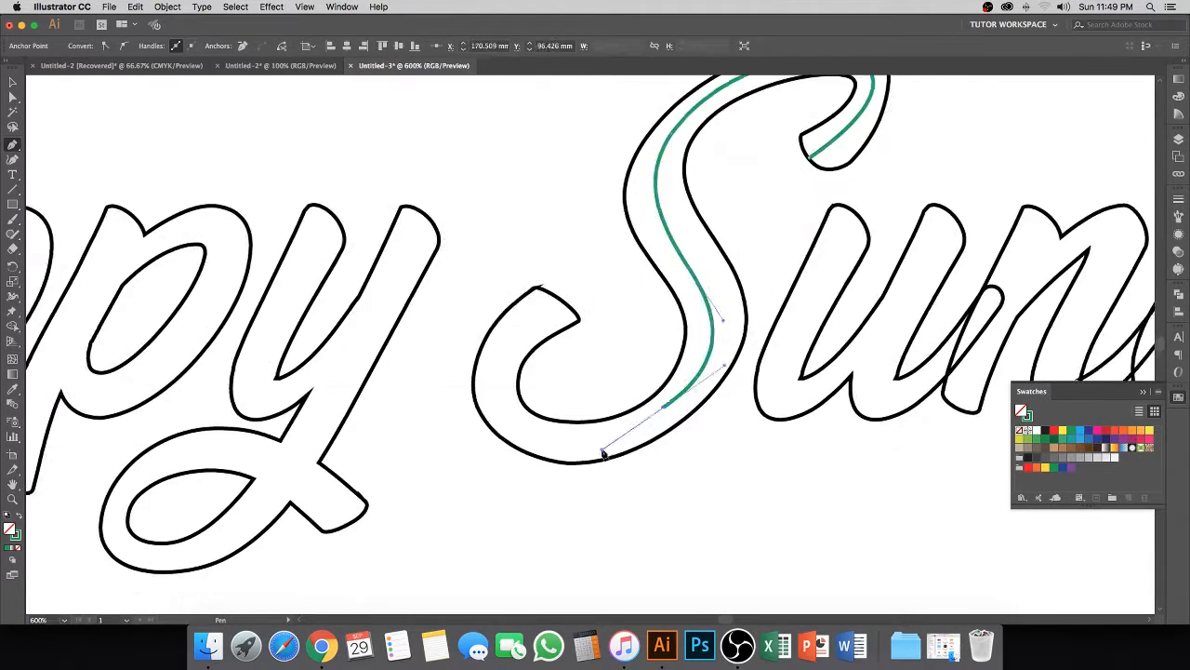
{"action": "left_click", "coordinate": [620, 319]}
{"action": "left_click", "coordinate": [12, 81]}
{"action": "left_click", "coordinate": [100, 400]}
Step: Trace the centre line of the u in Sunday, through both stems and out to its joining tail, and deselect it
{"action": "key", "text": "super+minus"}
{"action": "key", "text": "super+minus"}
{"action": "left_click_drag", "start_coordinate": [854, 406], "coordinate": [726, 338]}
{"action": "key", "text": "super+plus"}
{"action": "key", "text": "super+plus"}
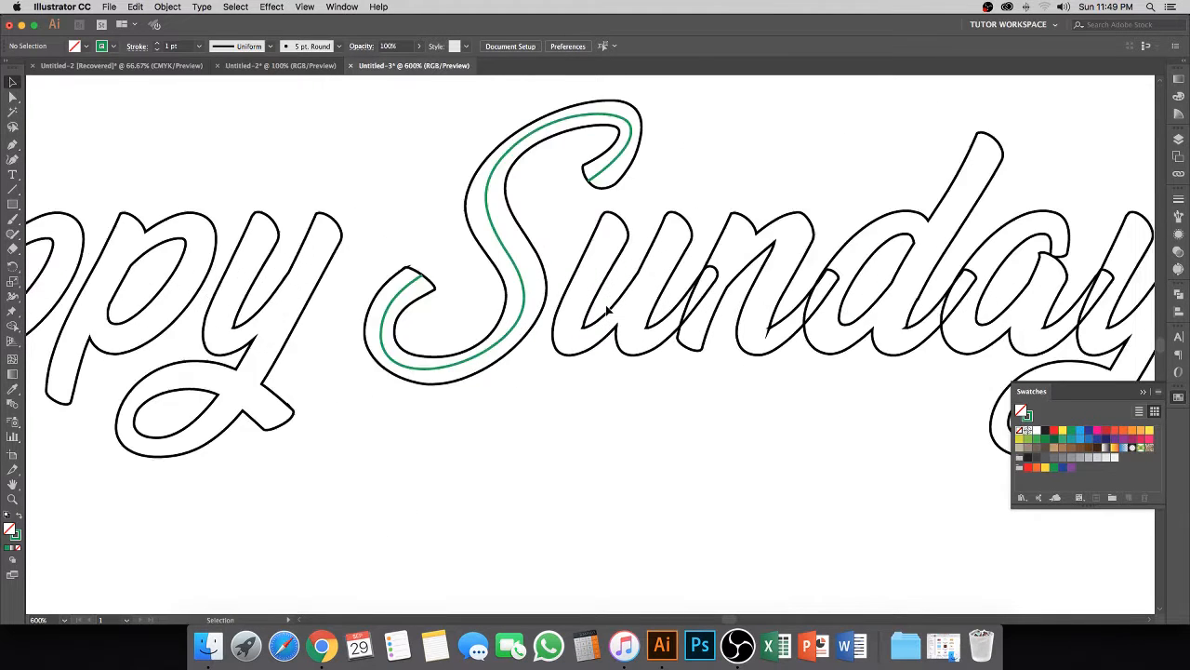
{"action": "left_click", "coordinate": [13, 145]}
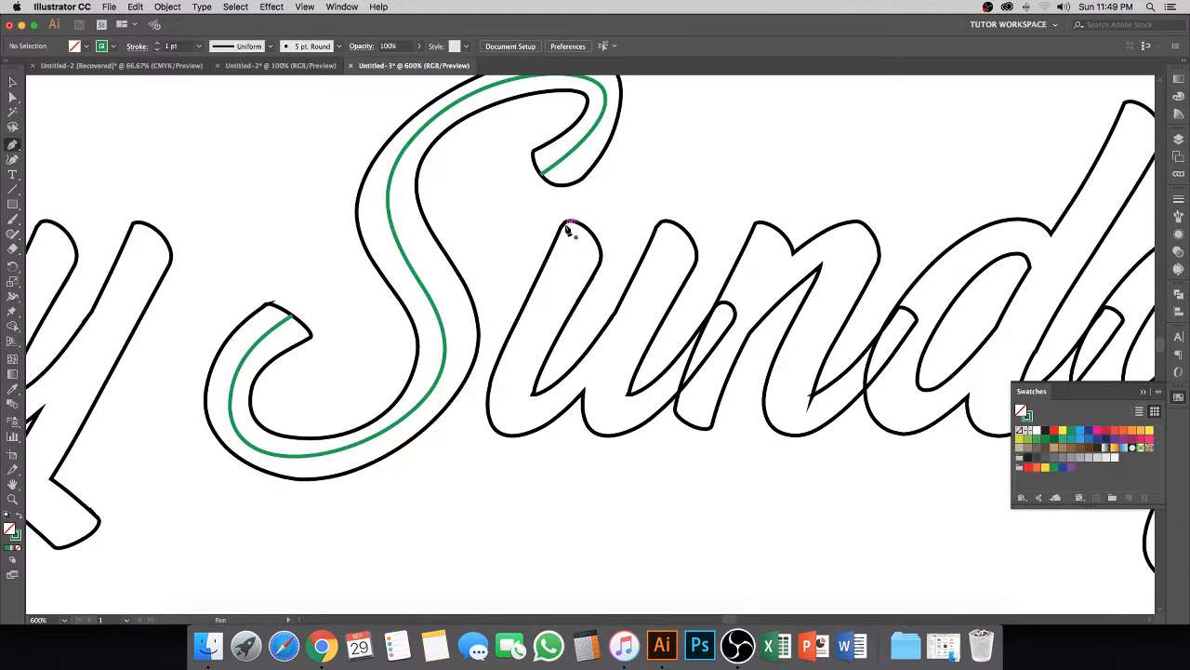
{"action": "left_click", "coordinate": [582, 225]}
{"action": "left_click_drag", "start_coordinate": [526, 415], "coordinate": [592, 368]}
{"action": "left_click_drag", "start_coordinate": [635, 268], "coordinate": [654, 206]}
{"action": "left_click", "coordinate": [636, 269]}
{"action": "left_click_drag", "start_coordinate": [609, 363], "coordinate": [594, 392]}
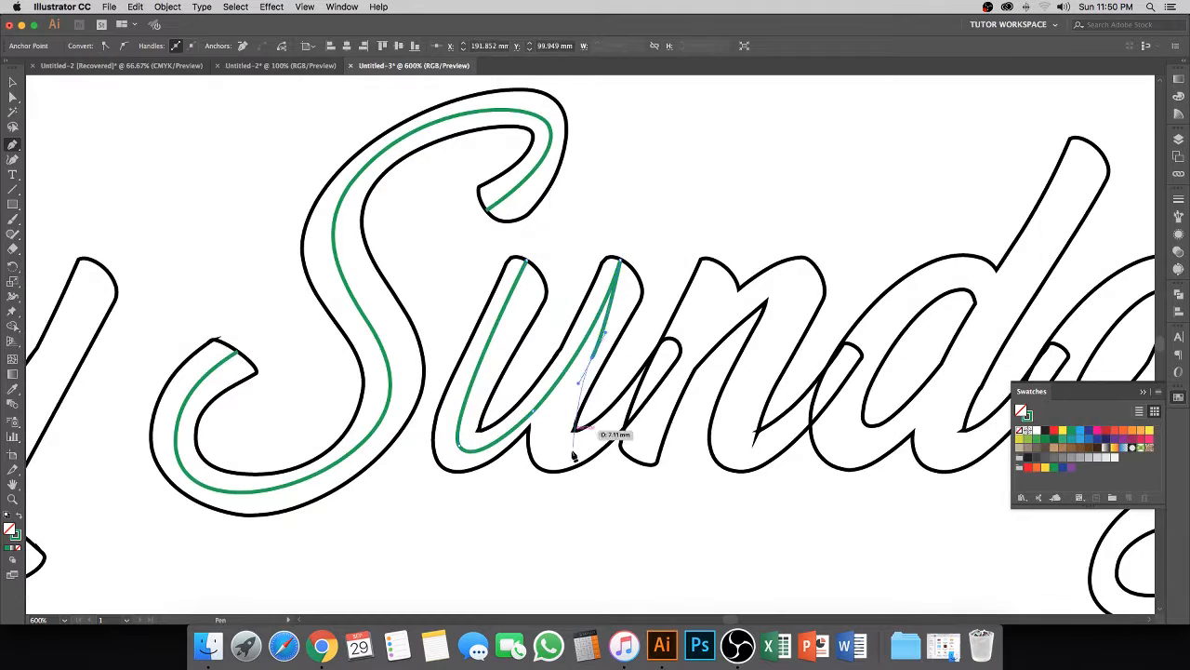
{"action": "left_click_drag", "start_coordinate": [568, 452], "coordinate": [597, 442]}
{"action": "left_click_drag", "start_coordinate": [676, 342], "coordinate": [732, 256]}
{"action": "left_click", "coordinate": [12, 82]}
{"action": "left_click", "coordinate": [630, 177]}
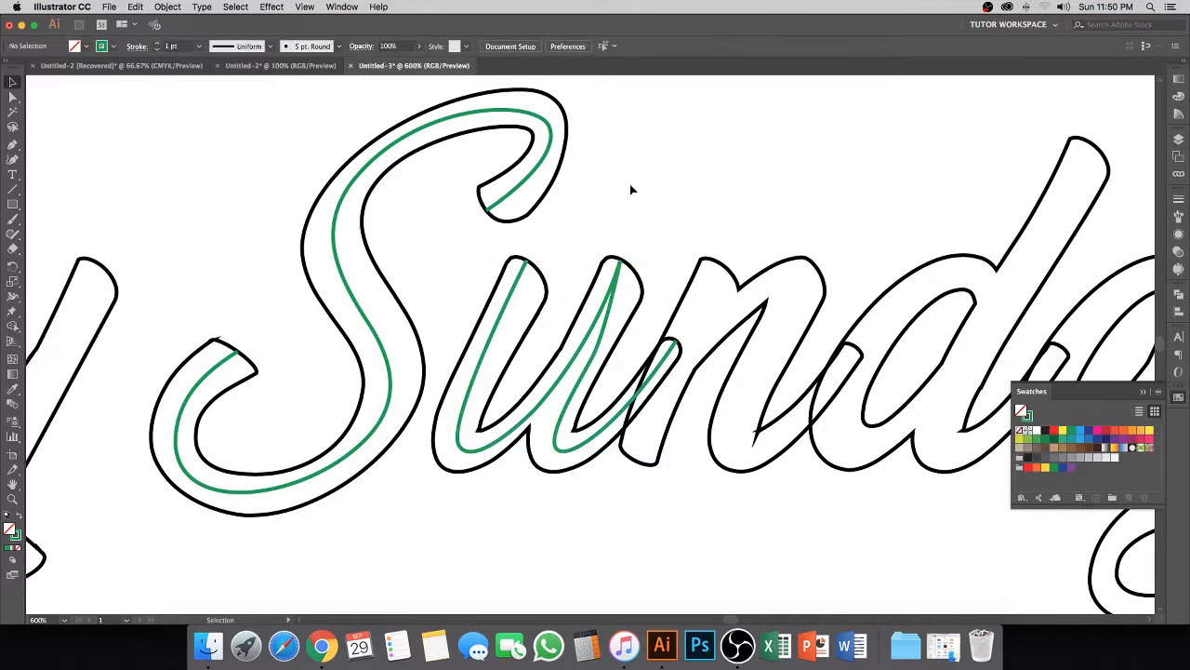
Step: Trace the centre line of the n in Sunday, from the base of its first stem to its joining tail
{"action": "key", "text": "super+minus"}
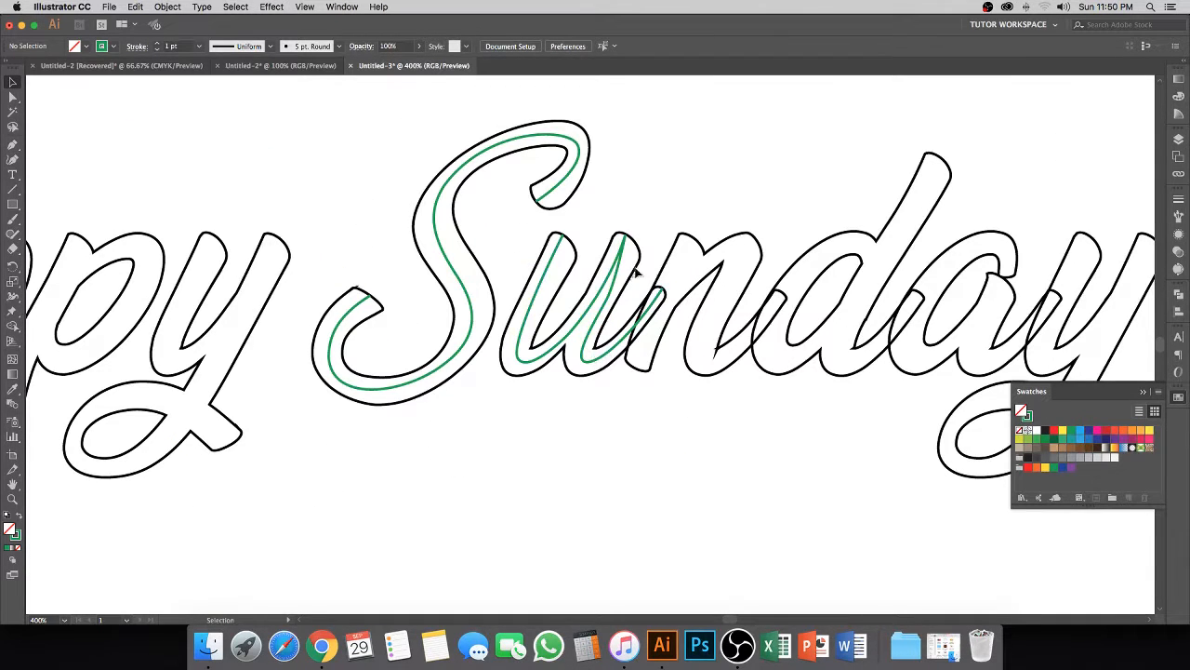
{"action": "key", "text": "super+plus"}
{"action": "key", "text": "p"}
{"action": "left_click", "coordinate": [552, 412]}
{"action": "left_click_drag", "start_coordinate": [714, 235], "coordinate": [704, 277]}
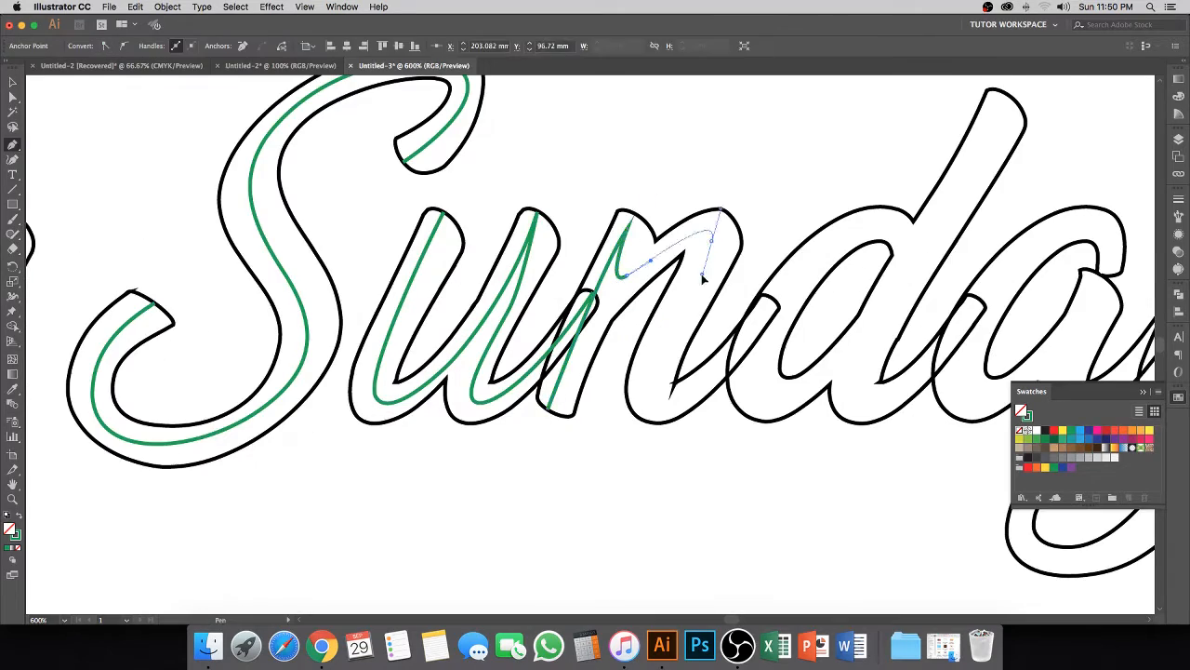
{"action": "left_click_drag", "start_coordinate": [775, 302], "coordinate": [839, 206]}
Step: Trace the centre line of the d in Sunday, around the bowl, up the tall stem and out to the tail
{"action": "left_click", "coordinate": [738, 270]}
{"action": "left_click_drag", "start_coordinate": [633, 312], "coordinate": [588, 377]}
{"action": "left_click_drag", "start_coordinate": [610, 441], "coordinate": [635, 440]}
{"action": "left_click_drag", "start_coordinate": [777, 245], "coordinate": [698, 327]}
{"action": "left_click", "coordinate": [747, 179]}
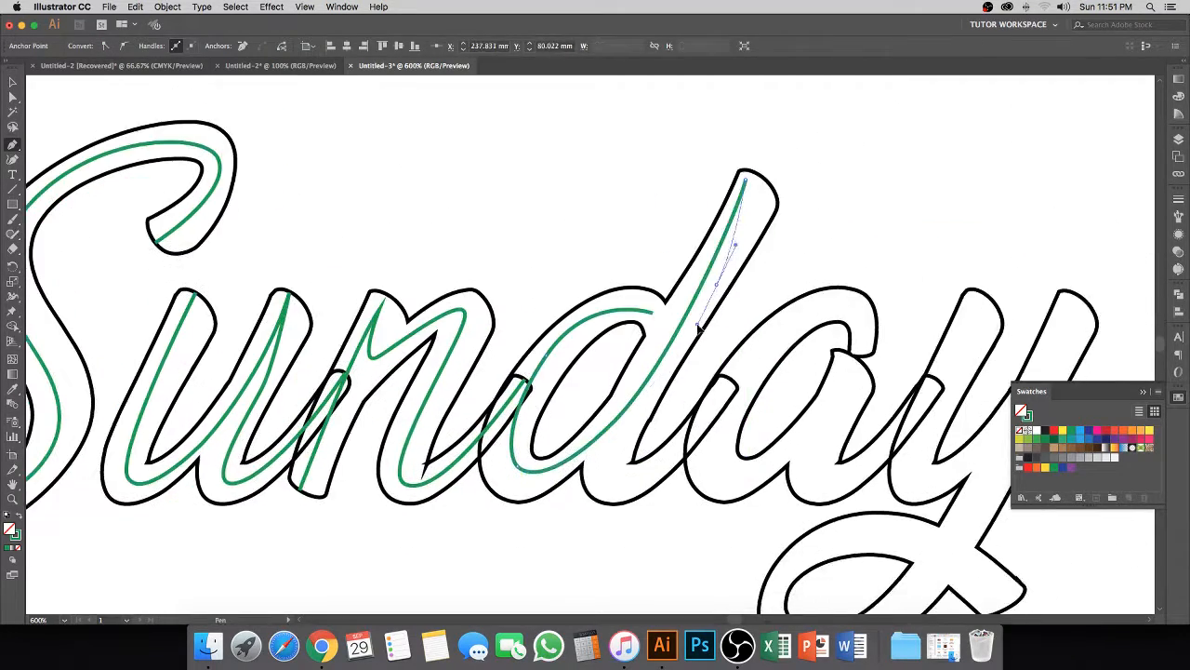
{"action": "left_click_drag", "start_coordinate": [638, 370], "coordinate": [638, 390]}
{"action": "left_click", "coordinate": [752, 284]}
Step: Trace the centre line of the a in Sunday, around its bowl, down the stem and out to the tail
{"action": "left_click_drag", "start_coordinate": [794, 271], "coordinate": [793, 239]}
{"action": "left_click_drag", "start_coordinate": [761, 222], "coordinate": [734, 226]}
{"action": "left_click_drag", "start_coordinate": [639, 361], "coordinate": [636, 388]}
{"action": "left_click", "coordinate": [772, 249]}
{"action": "mouse_move", "coordinate": [656, 376]}
{"action": "left_mouse_down"}
{"action": "mouse_move", "coordinate": [751, 351]}
{"action": "mouse_move", "coordinate": [778, 369]}
{"action": "left_mouse_up"}
{"action": "left_click", "coordinate": [846, 263]}
Step: Trace the centre line of the y in Sunday, including its looped descender and the crossing end stroke
{"action": "left_click", "coordinate": [796, 206]}
{"action": "left_click_drag", "start_coordinate": [815, 253], "coordinate": [828, 184]}
{"action": "left_click_drag", "start_coordinate": [616, 498], "coordinate": [588, 472]}
{"action": "left_click_drag", "start_coordinate": [651, 400], "coordinate": [720, 385]}
{"action": "left_click_drag", "start_coordinate": [824, 461], "coordinate": [888, 535]}
{"action": "key", "text": "super+minus"}
{"action": "key", "text": "super+minus"}
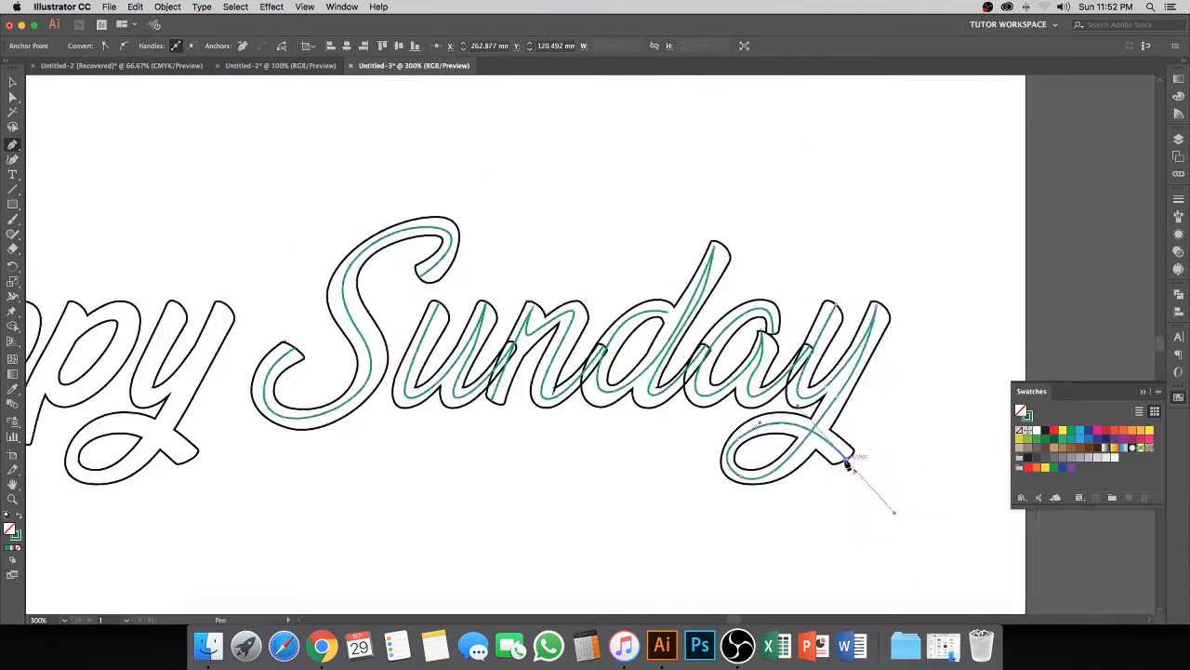
Step: Trace the capital H of Happy with one looping path ending in the crossbar and a separate line down the second stem
{"action": "key", "text": "super+plus"}
{"action": "key", "text": "super+plus"}
{"action": "left_click", "coordinate": [466, 276]}
{"action": "left_click_drag", "start_coordinate": [598, 119], "coordinate": [646, 99]}
{"action": "left_click_drag", "start_coordinate": [684, 152], "coordinate": [666, 197]}
{"action": "left_click_drag", "start_coordinate": [352, 503], "coordinate": [317, 508]}
{"action": "left_click_drag", "start_coordinate": [289, 451], "coordinate": [300, 407]}
{"action": "left_click_drag", "start_coordinate": [446, 317], "coordinate": [567, 312]}
{"action": "left_click", "coordinate": [720, 410]}
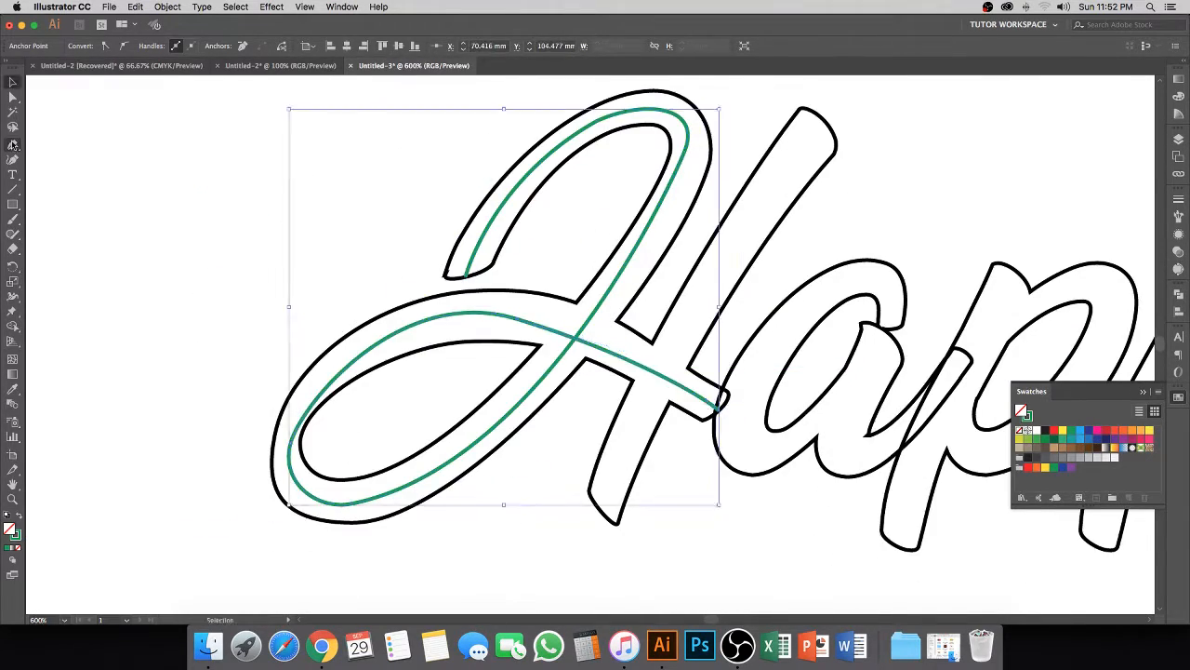
{"action": "left_click", "coordinate": [819, 130]}
{"action": "left_click", "coordinate": [605, 513]}
Step: Trace the centre lines of both p letters in Happy, following each stem and bowl
{"action": "left_click", "coordinate": [435, 483]}
{"action": "left_click_drag", "start_coordinate": [533, 232], "coordinate": [597, 141]}
{"action": "left_click", "coordinate": [537, 255]}
{"action": "left_click_drag", "start_coordinate": [642, 217], "coordinate": [653, 233]}
{"action": "left_click_drag", "start_coordinate": [491, 365], "coordinate": [308, 250]}
{"action": "key", "text": "super+minus"}
{"action": "key", "text": "super+minus"}
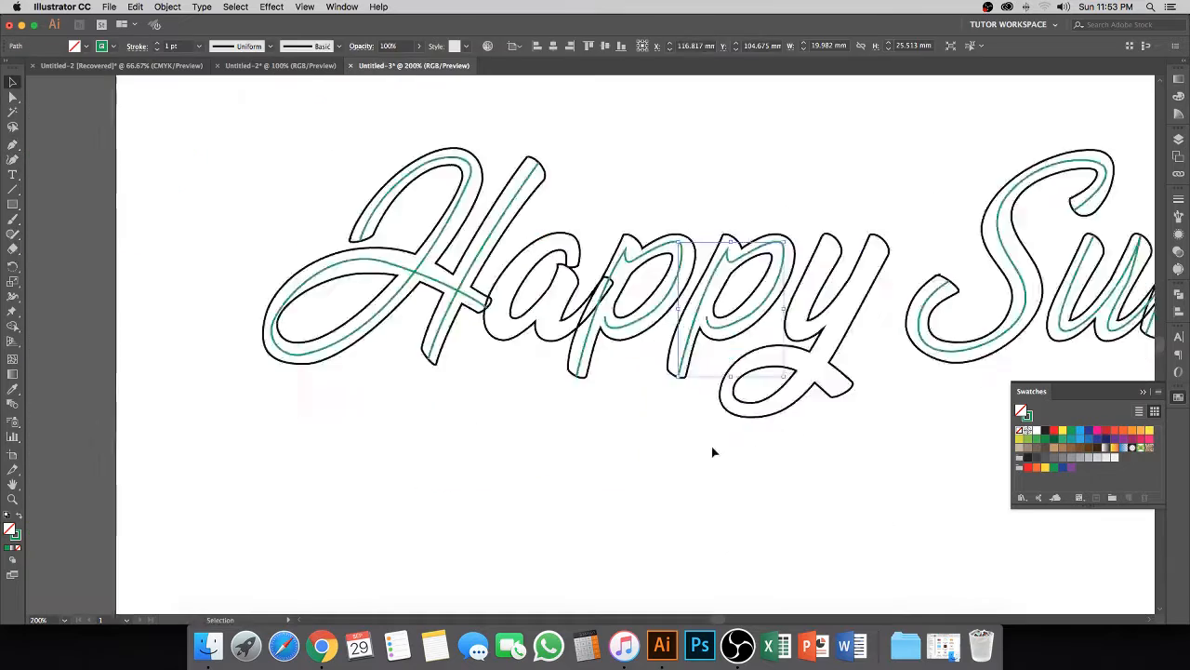
Step: Trace the centre lines of the remaining a and y in Happy and deselect everything
{"action": "mouse_move", "coordinate": [984, 332]}
{"action": "left_mouse_down"}
{"action": "mouse_move", "coordinate": [704, 356]}
{"action": "mouse_move", "coordinate": [421, 323]}
{"action": "left_mouse_up"}
{"action": "key", "text": "super+plus"}
{"action": "key", "text": "super+plus"}
{"action": "key", "text": "super+plus"}
{"action": "left_click_drag", "start_coordinate": [404, 327], "coordinate": [420, 327]}
{"action": "key", "text": "super+minus"}
{"action": "key", "text": "super+minus"}
{"action": "key", "text": "super+minus"}
{"action": "left_click", "coordinate": [570, 501]}
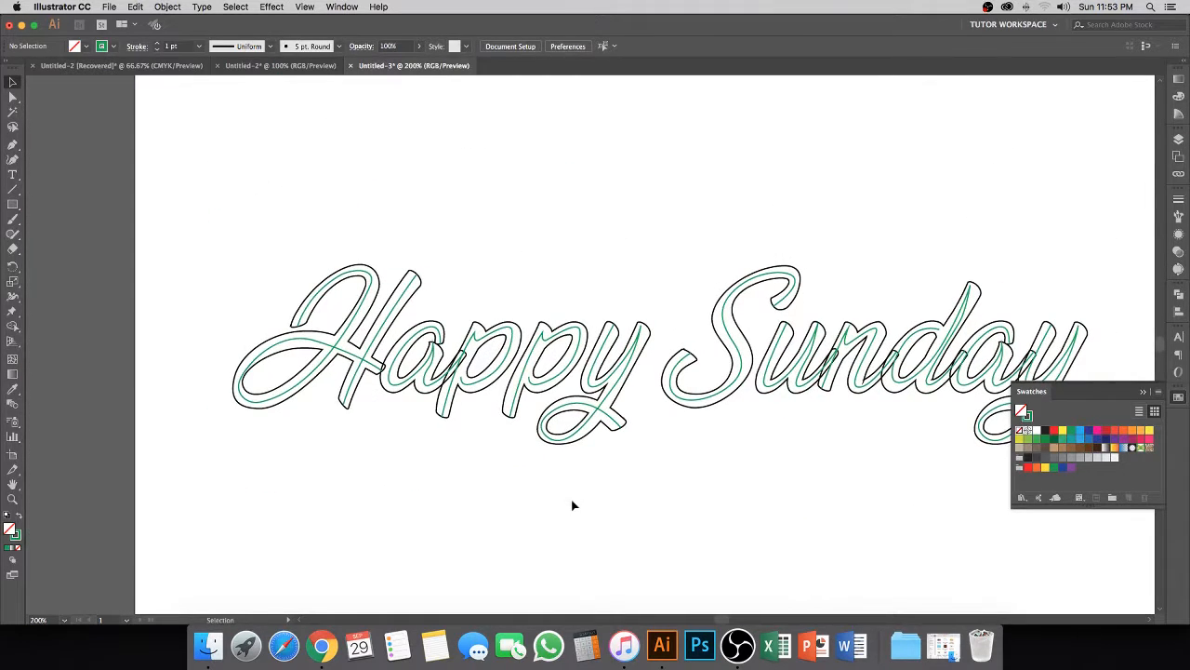
Step: Delete the group of black letter outlines, keeping only the green centre-line paths
{"action": "left_click", "coordinate": [583, 440]}
{"action": "left_click", "coordinate": [688, 534]}
{"action": "left_click", "coordinate": [593, 434]}
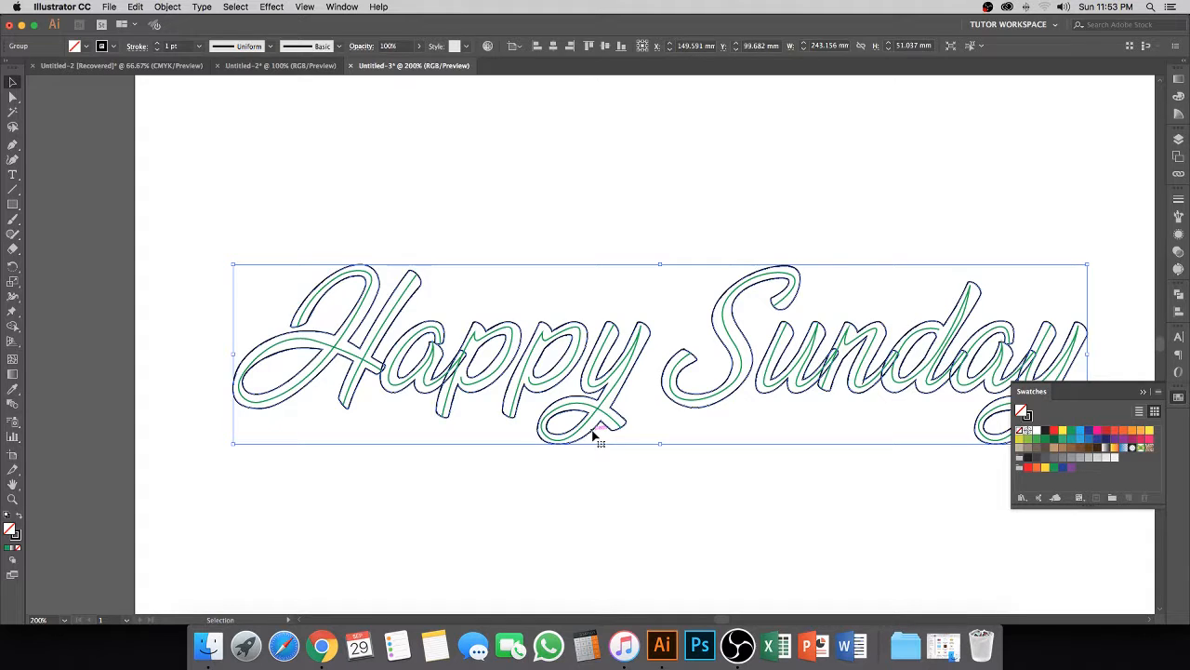
{"action": "key", "text": "Delete"}
{"action": "key", "text": "super+minus"}
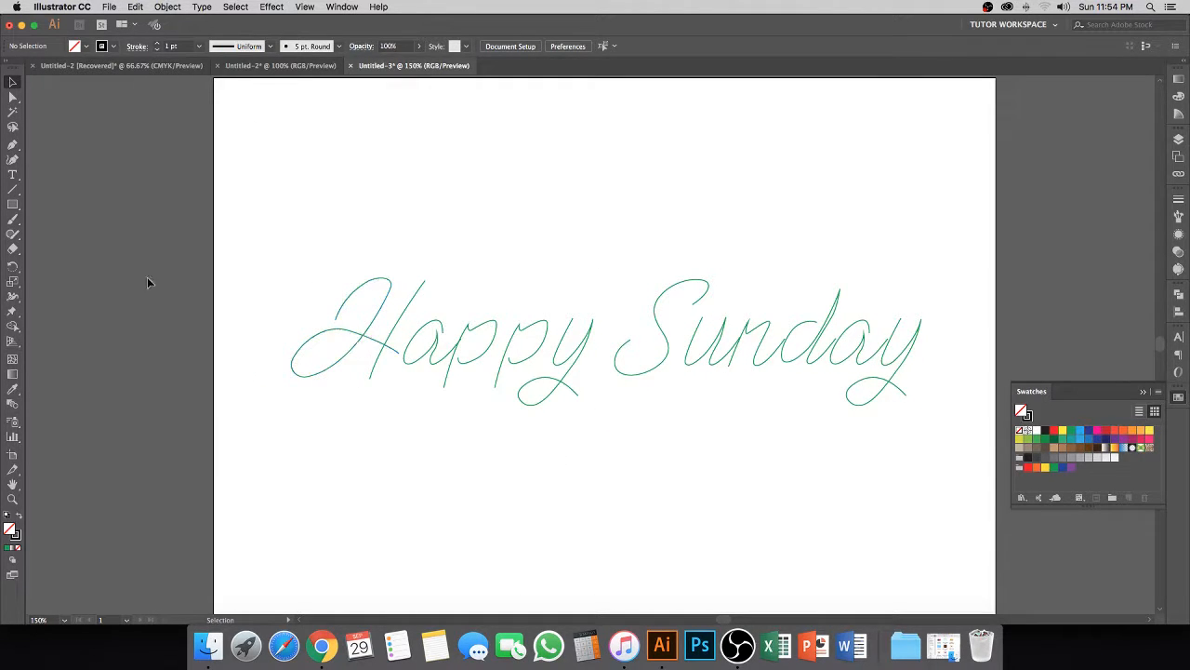
Step: Draw a circle below the H with a black fill and no stroke, and enlarge it to about 17 mm across
{"action": "left_click_drag", "start_coordinate": [12, 203], "coordinate": [56, 229]}
{"action": "left_click_drag", "start_coordinate": [321, 468], "coordinate": [349, 495]}
{"action": "key", "text": "shift+x"}
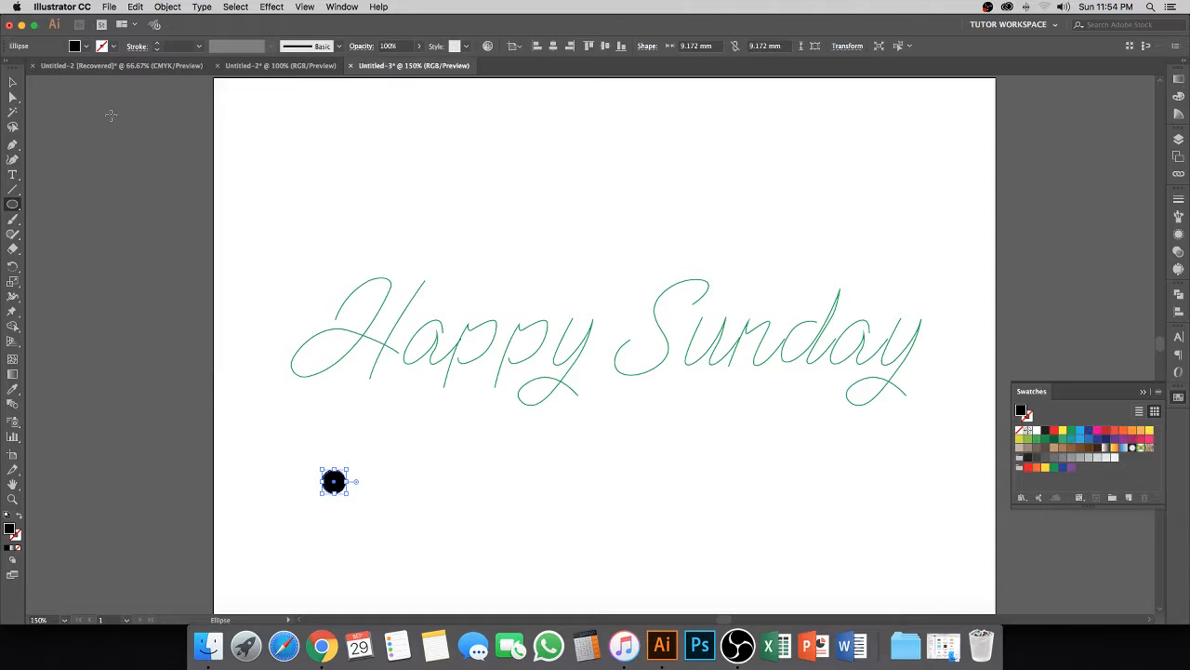
{"action": "key", "text": "v"}
{"action": "mouse_move", "coordinate": [350, 483]}
{"action": "left_mouse_down"}
{"action": "mouse_move", "coordinate": [377, 485]}
{"action": "mouse_move", "coordinate": [356, 482]}
{"action": "left_mouse_up"}
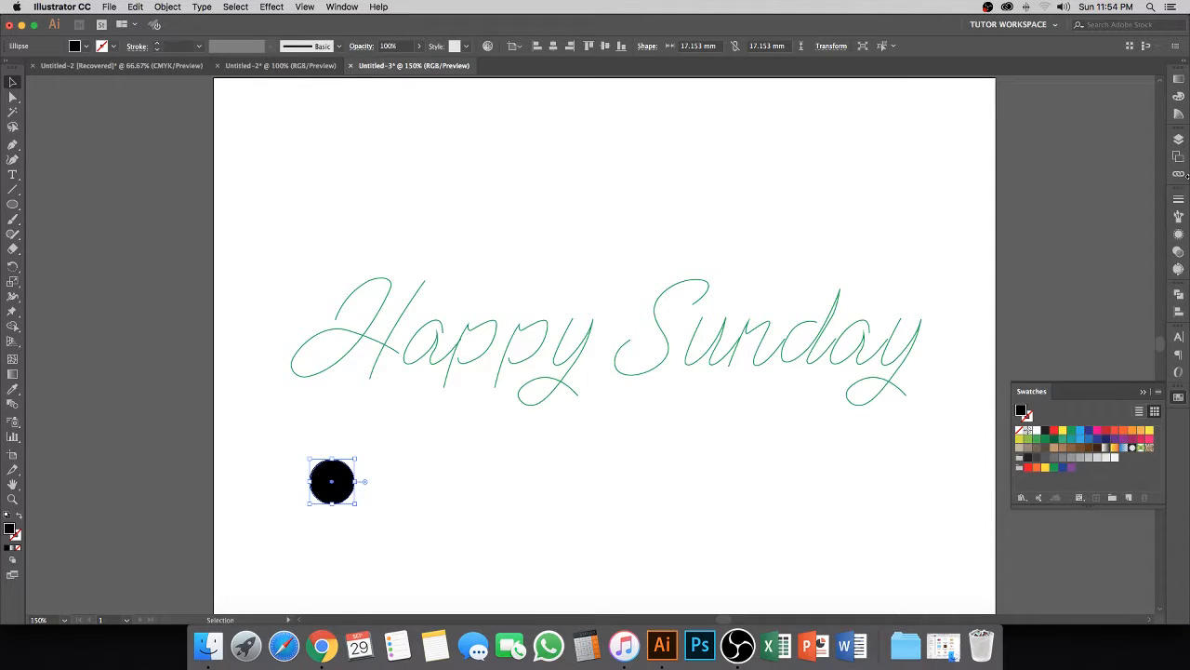
Step: Fill the circle with a linear gradient from pinkish red to light orange and deselect it
{"action": "left_click", "coordinate": [1179, 79]}
{"action": "left_click", "coordinate": [1095, 164]}
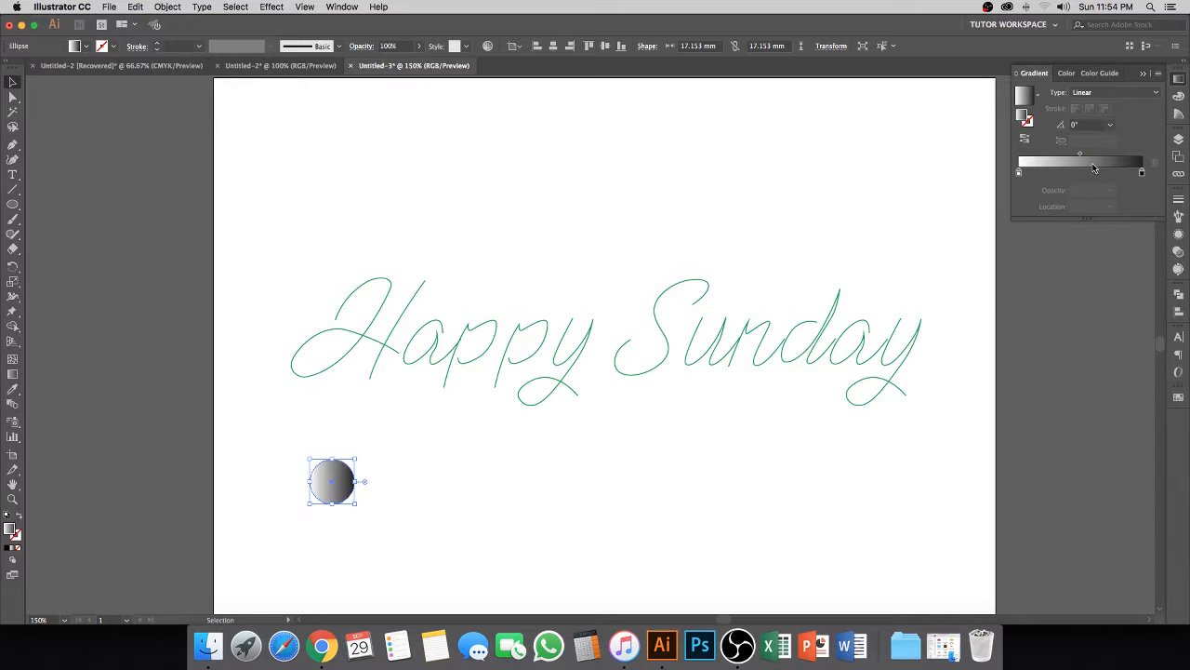
{"action": "left_click", "coordinate": [471, 477]}
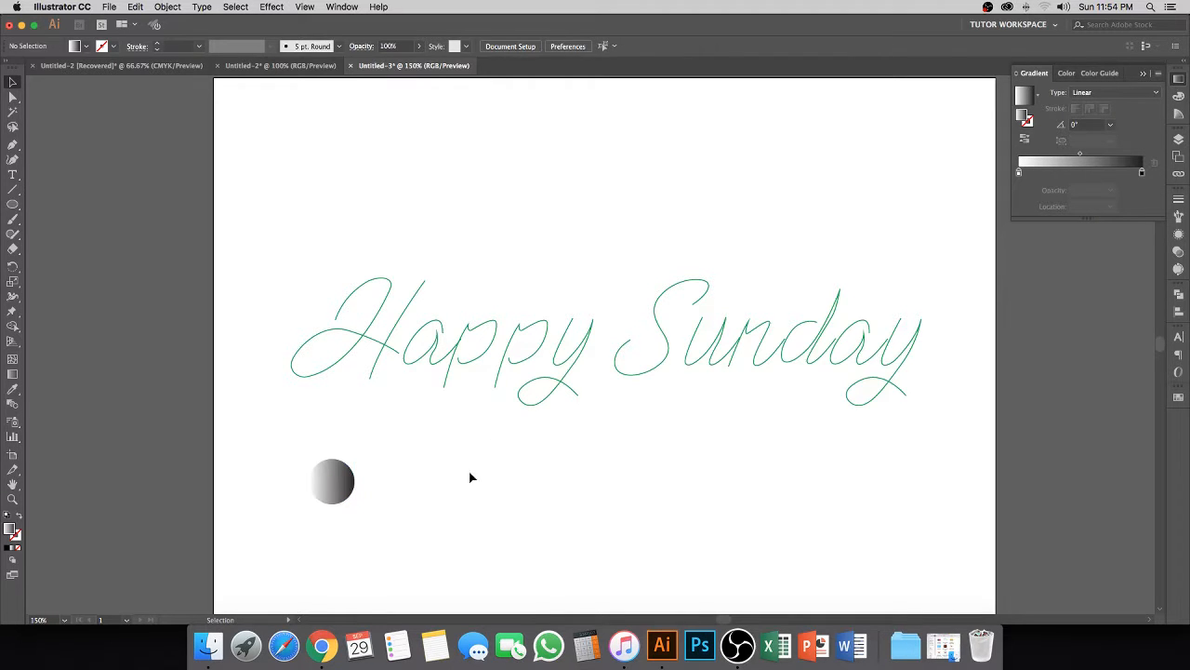
{"action": "left_click", "coordinate": [317, 491]}
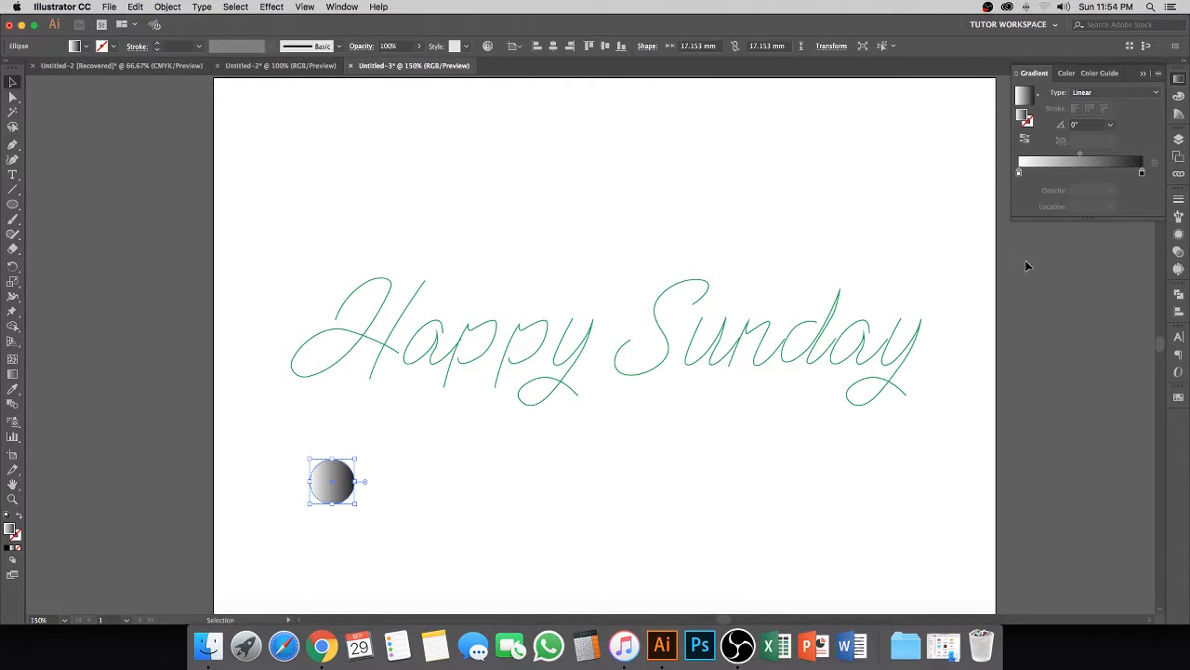
{"action": "double_click", "coordinate": [1023, 174]}
{"action": "left_click", "coordinate": [1102, 221]}
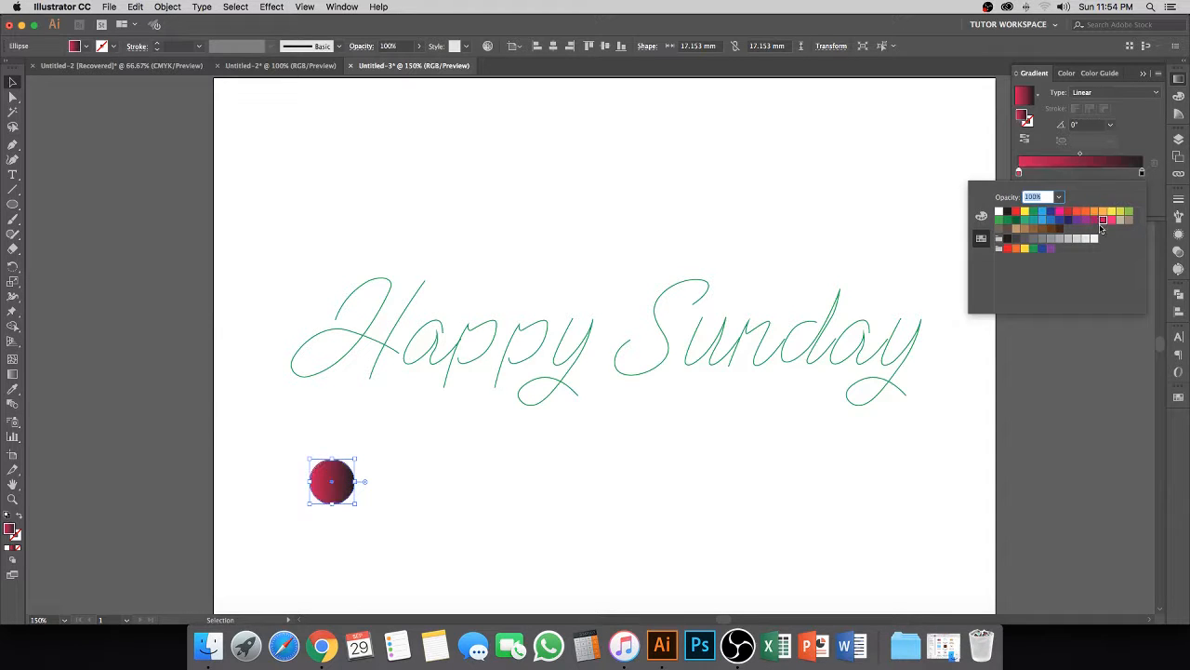
{"action": "double_click", "coordinate": [1143, 175]}
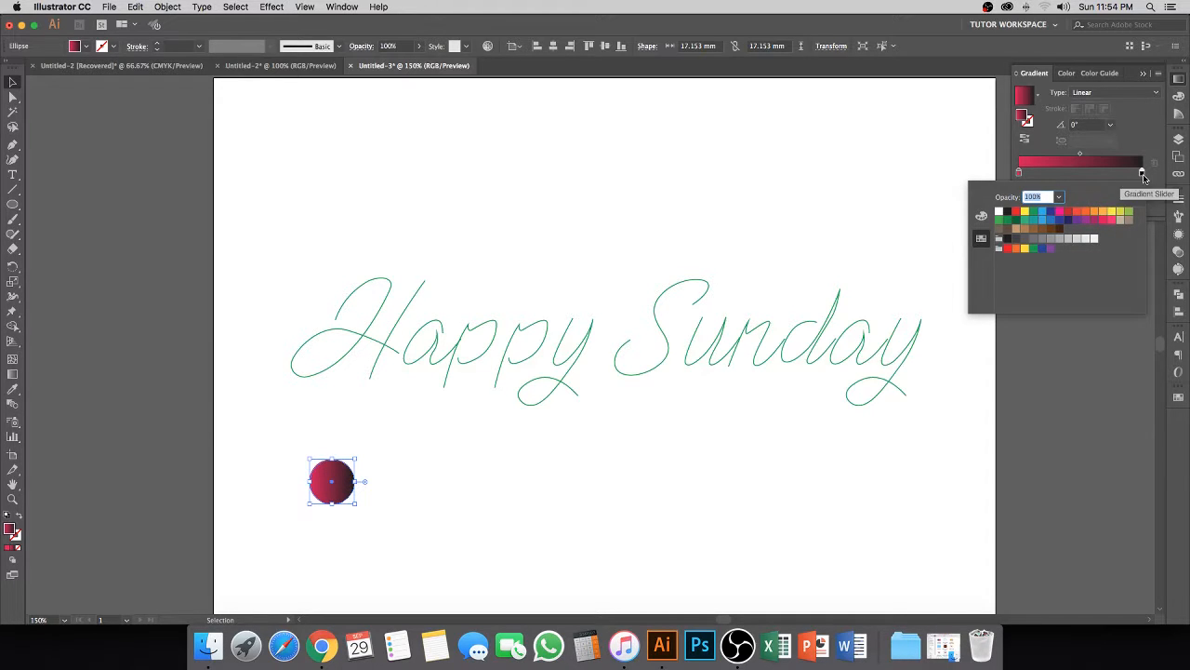
{"action": "left_click", "coordinate": [1102, 214]}
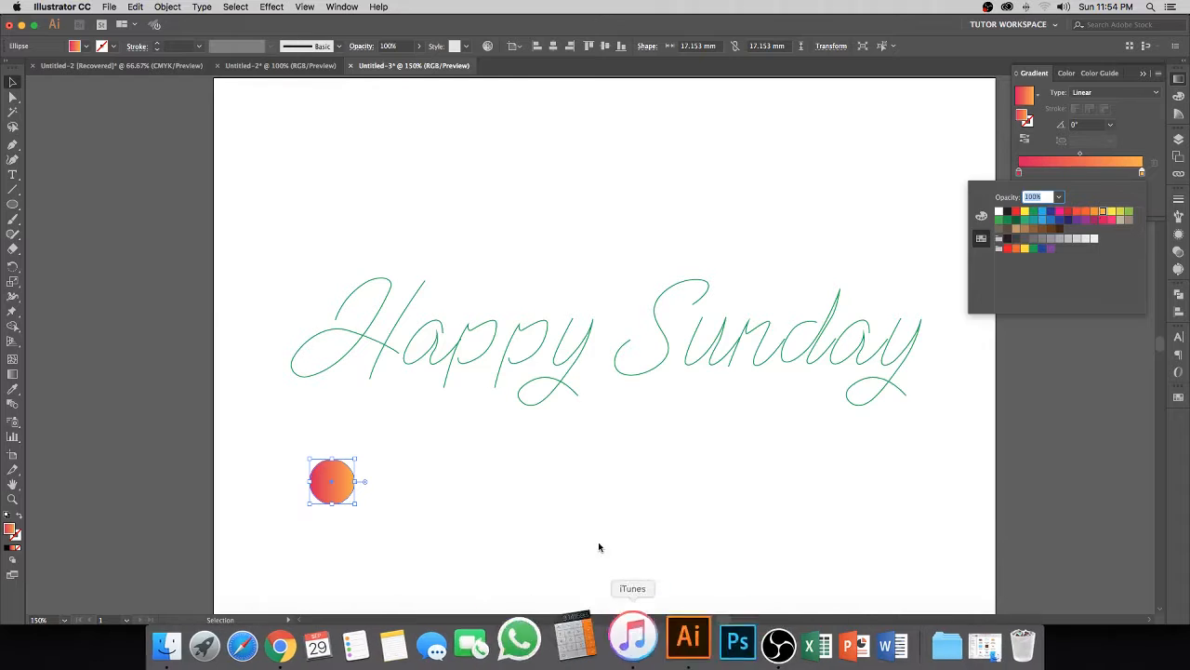
{"action": "left_click", "coordinate": [607, 480]}
{"action": "left_click", "coordinate": [598, 478]}
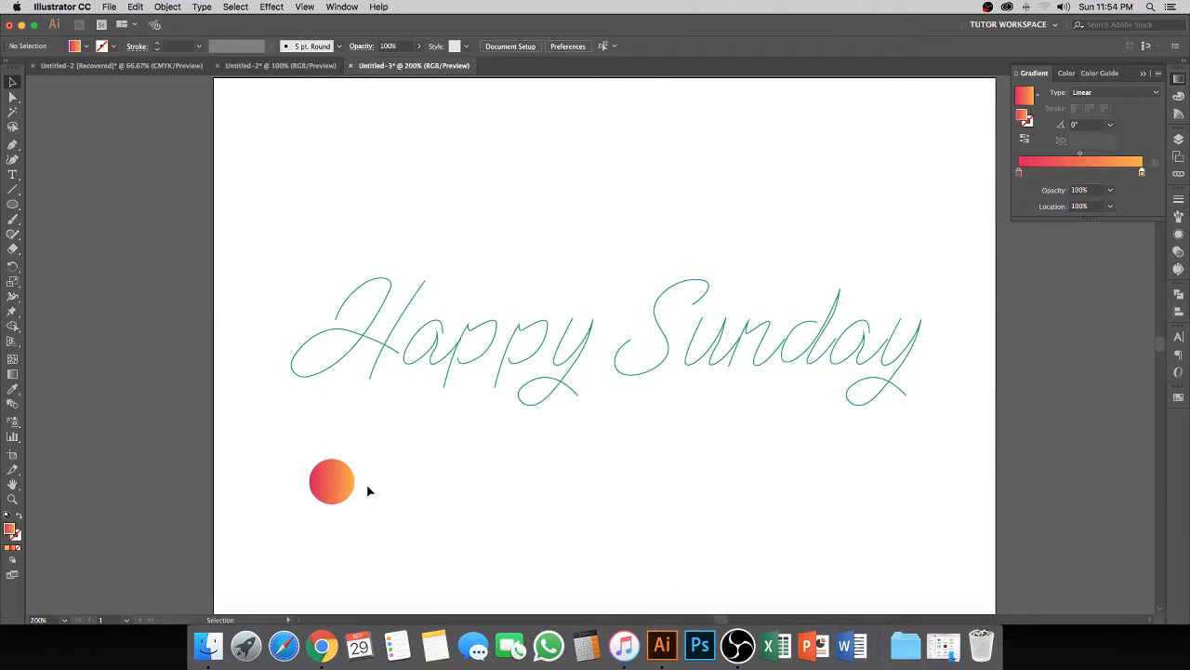
Step: Place a copy of the gradient circle level with the original under the end of Sunday, and select both circles
{"action": "key", "text": "super+minus"}
{"action": "key", "text": "super+space"}
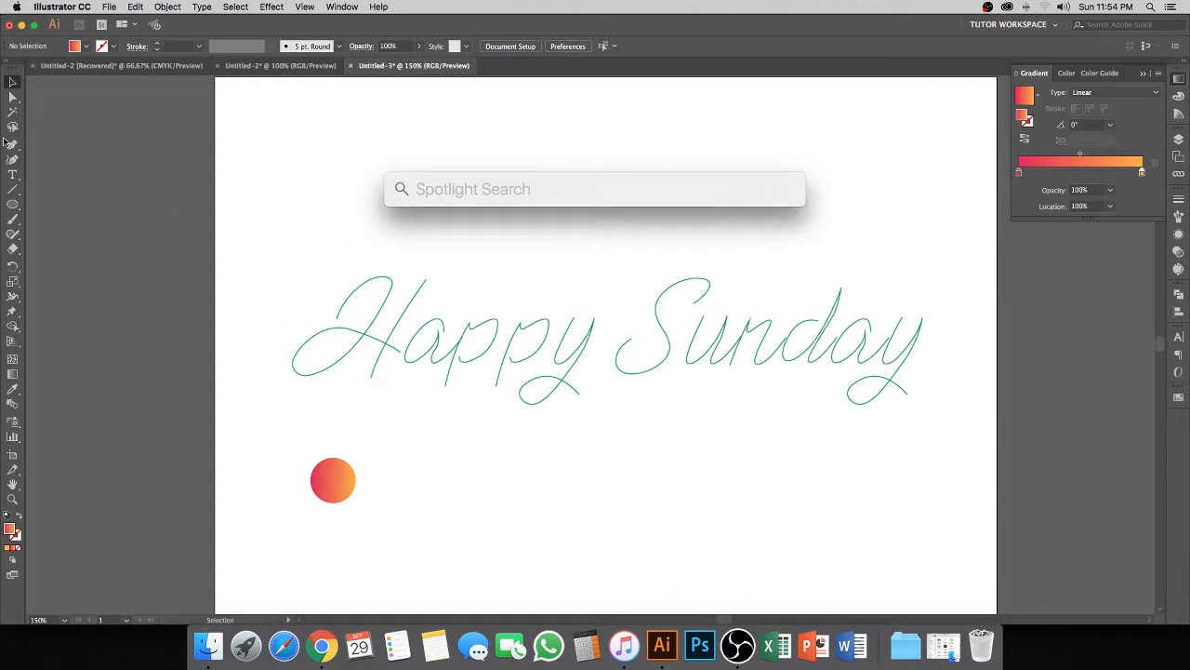
{"action": "key", "text": "Escape"}
{"action": "left_click_drag", "start_coordinate": [350, 493], "coordinate": [329, 458]}
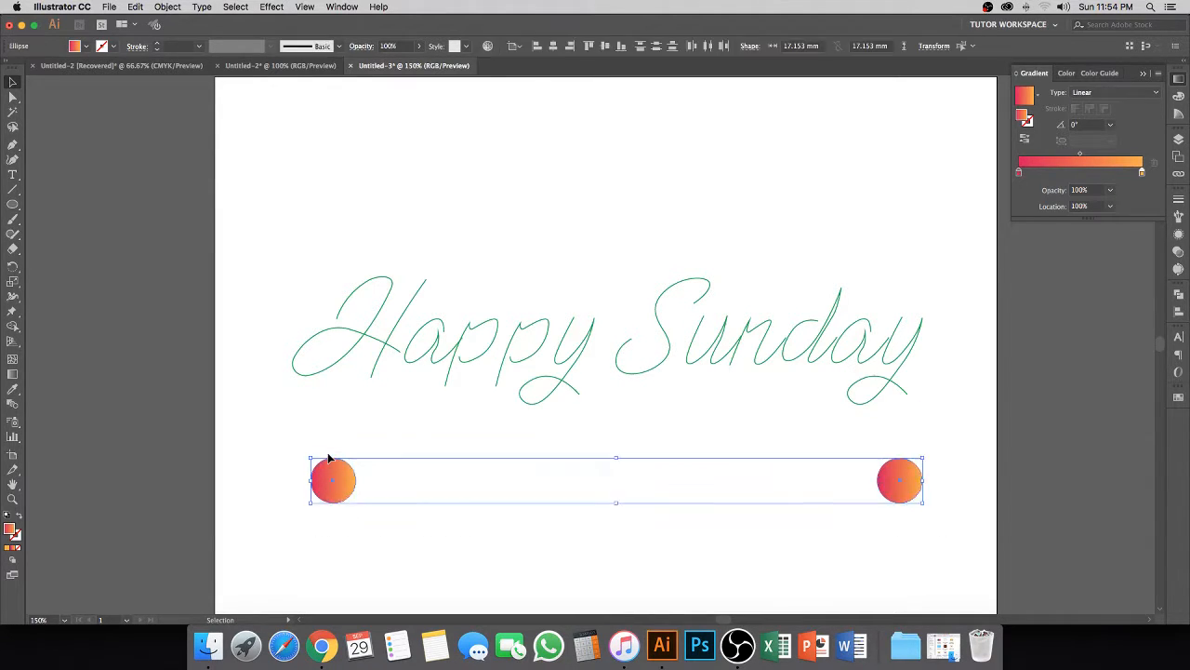
Step: Make a blend between the two gradient circles
{"action": "left_click", "coordinate": [167, 8]}
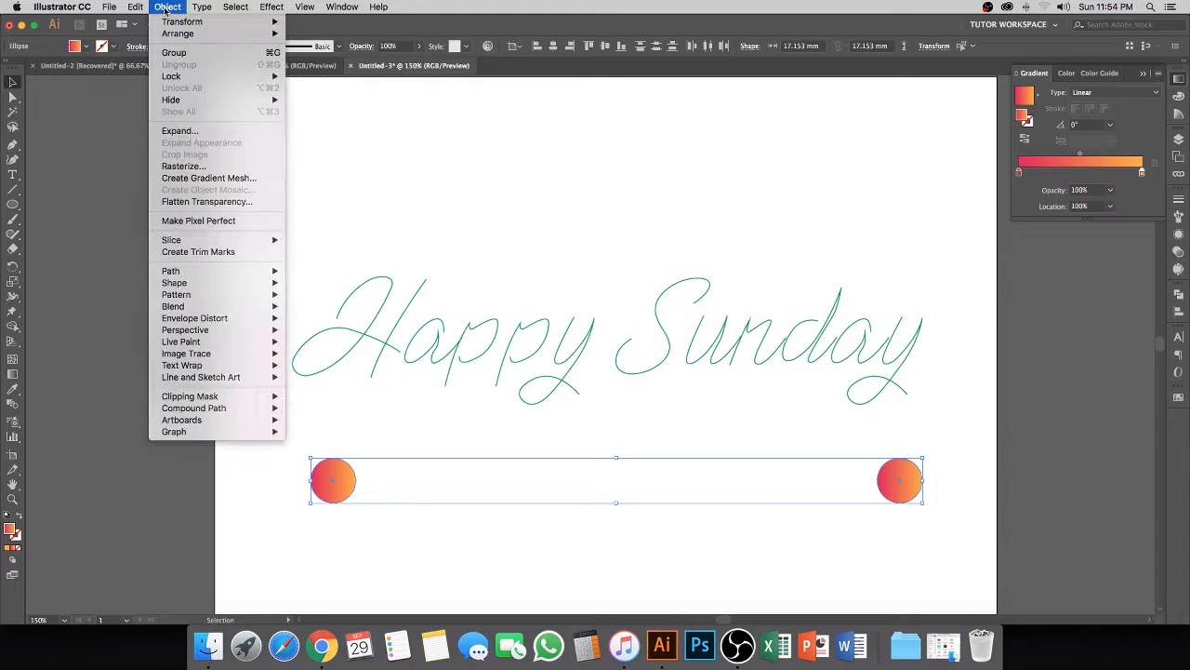
{"action": "mouse_move", "coordinate": [221, 306]}
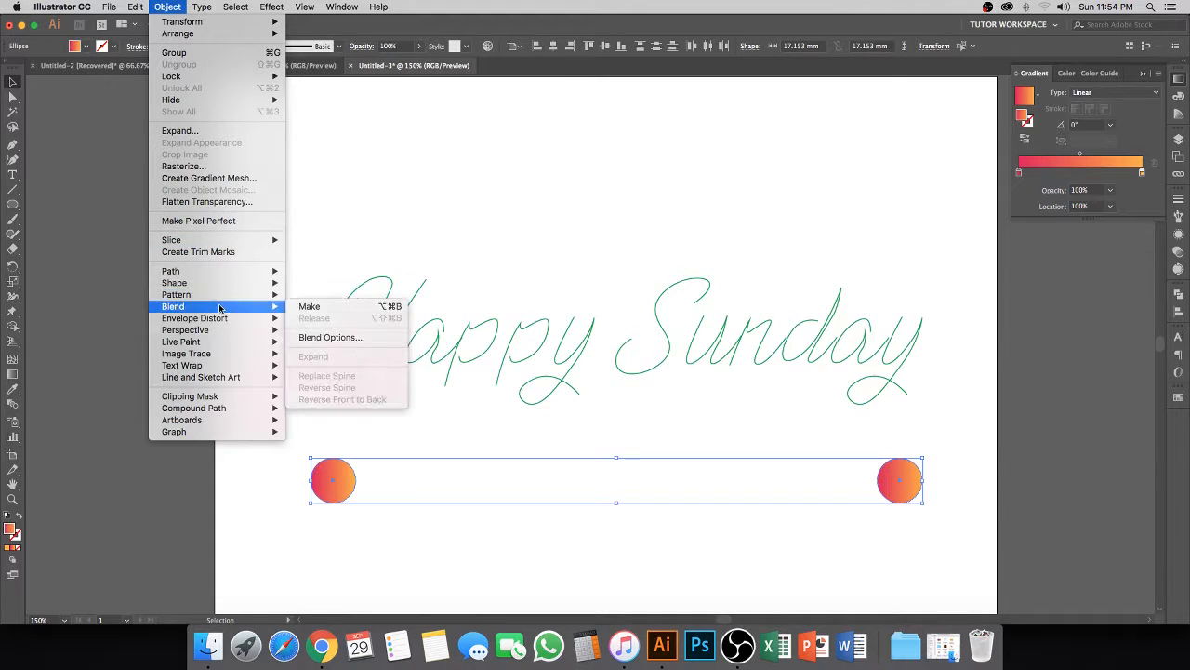
{"action": "left_click", "coordinate": [309, 308]}
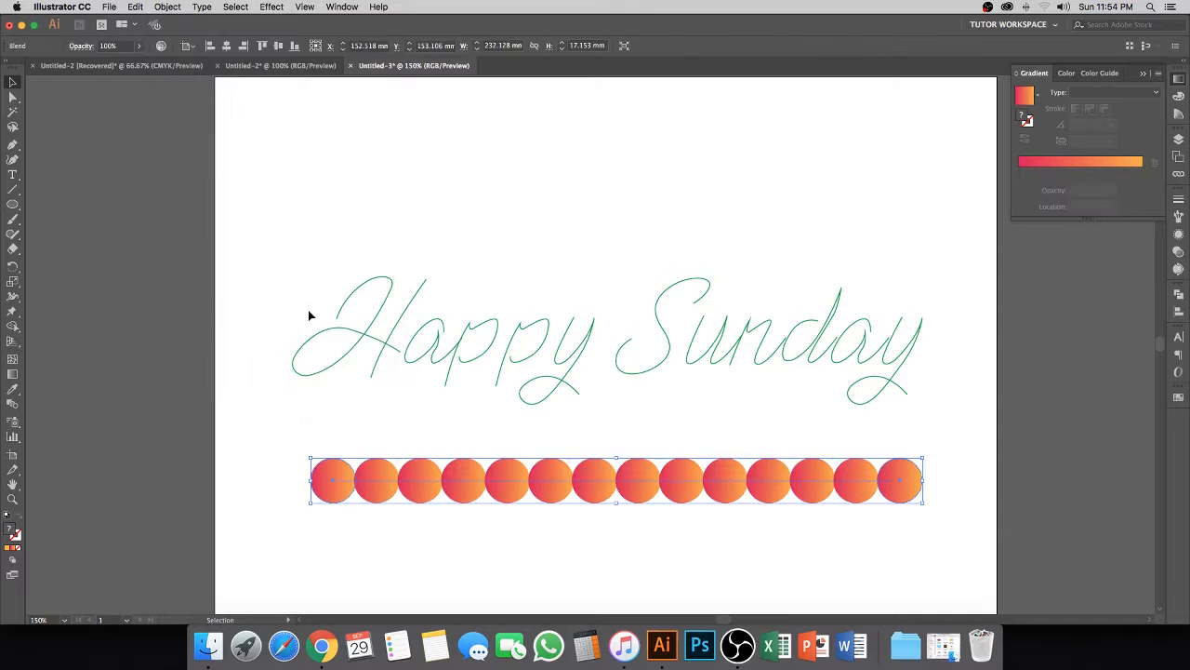
Step: Set the blend's spacing to Specified Steps with 1000 steps and preview on, apply it, and deselect the blend
{"action": "double_click", "coordinate": [13, 404]}
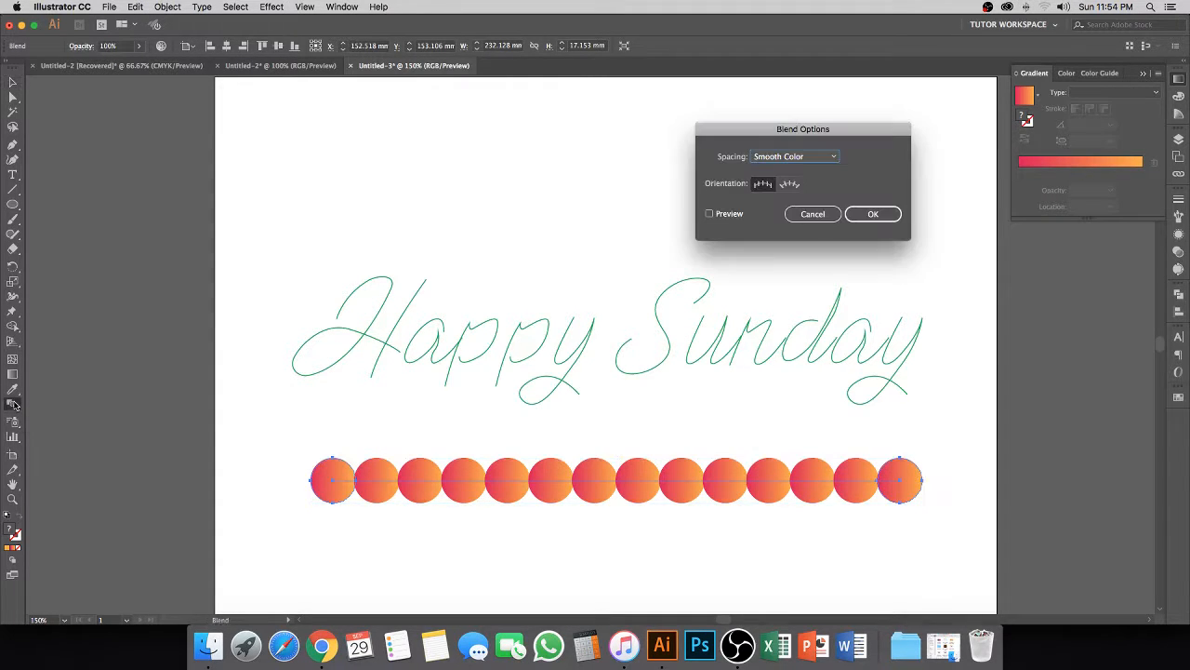
{"action": "left_click", "coordinate": [709, 214]}
{"action": "left_click", "coordinate": [835, 157]}
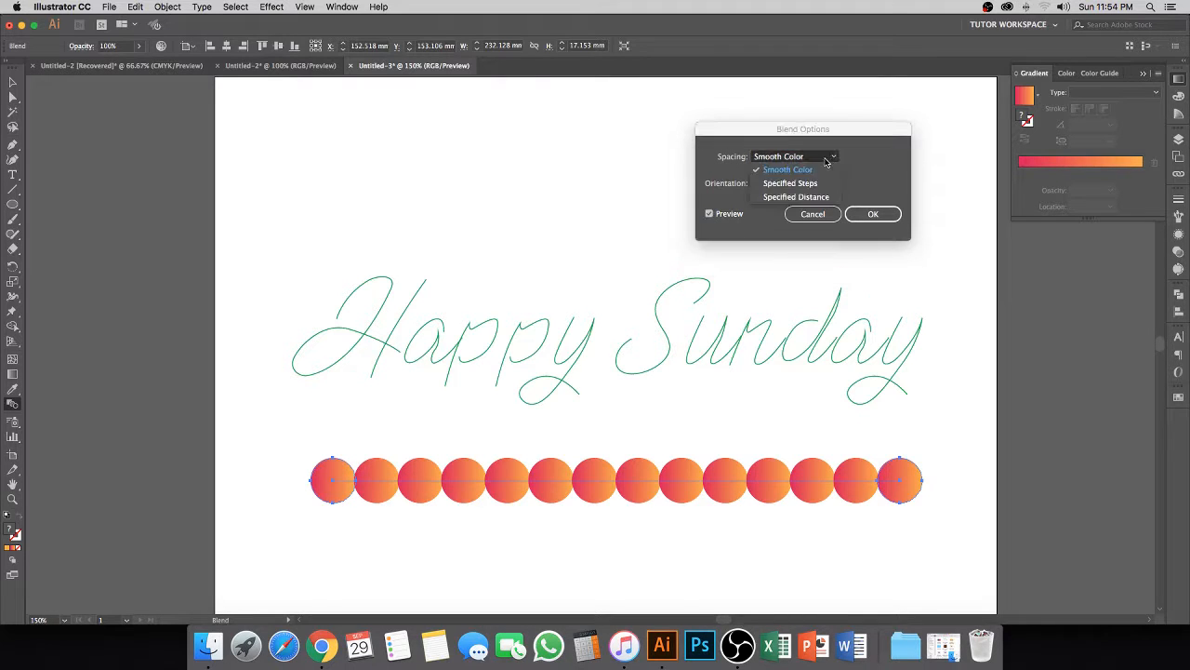
{"action": "left_click", "coordinate": [820, 186]}
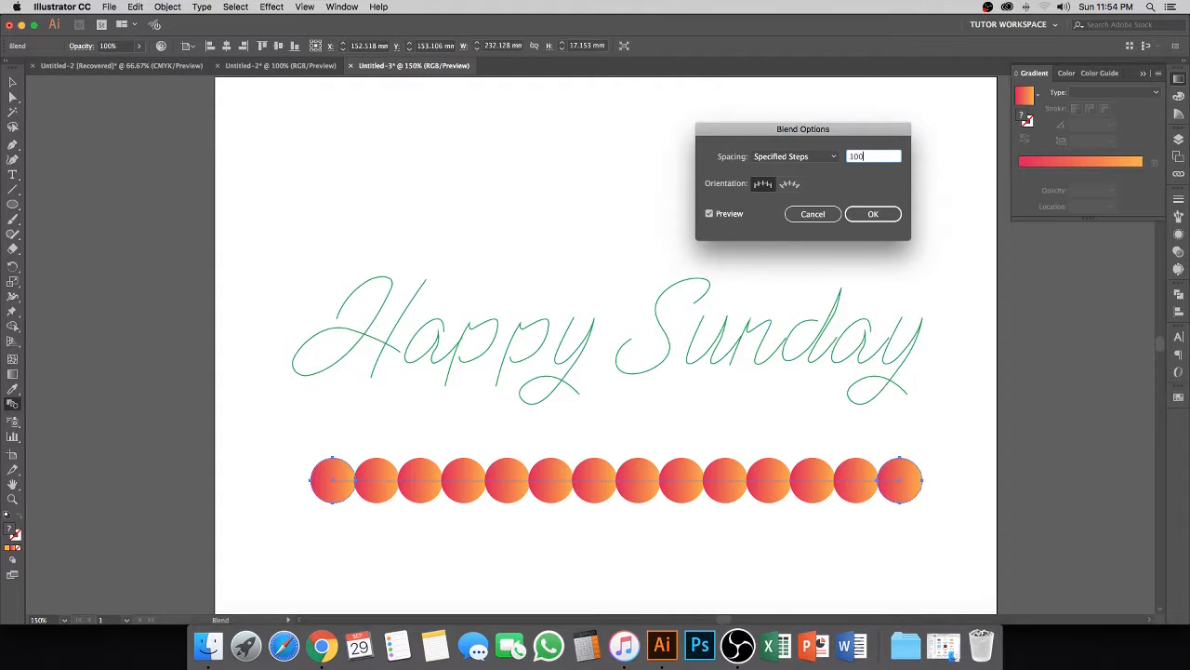
{"action": "type", "text": "1000"}
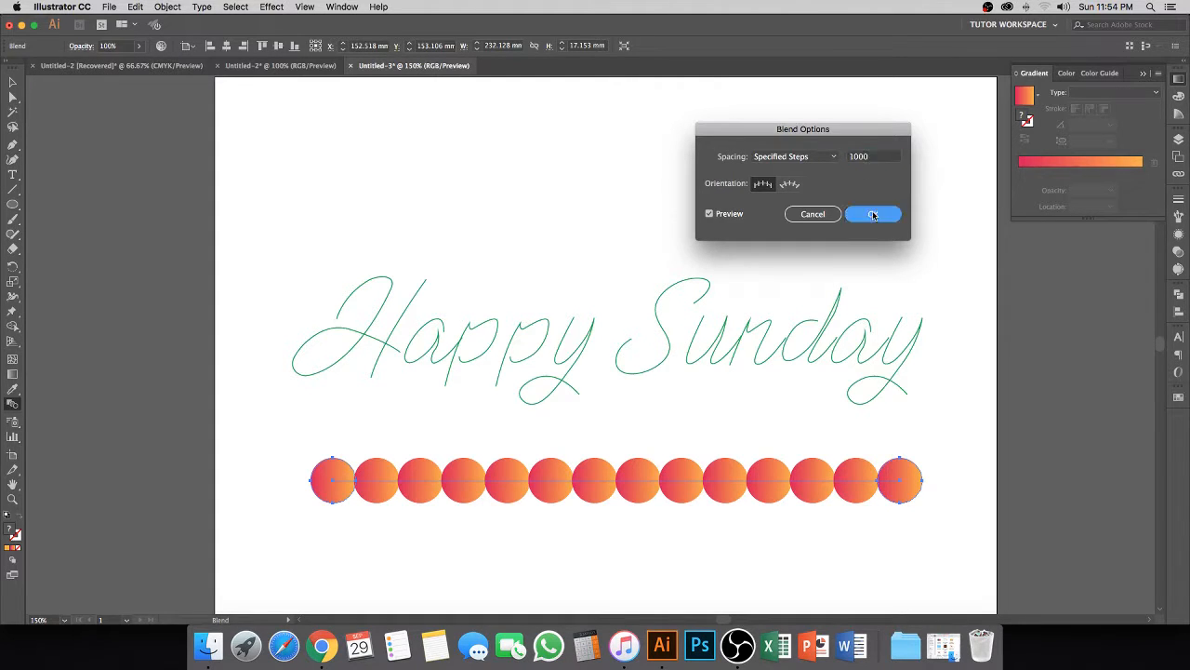
{"action": "left_click", "coordinate": [872, 214]}
{"action": "key", "text": "v"}
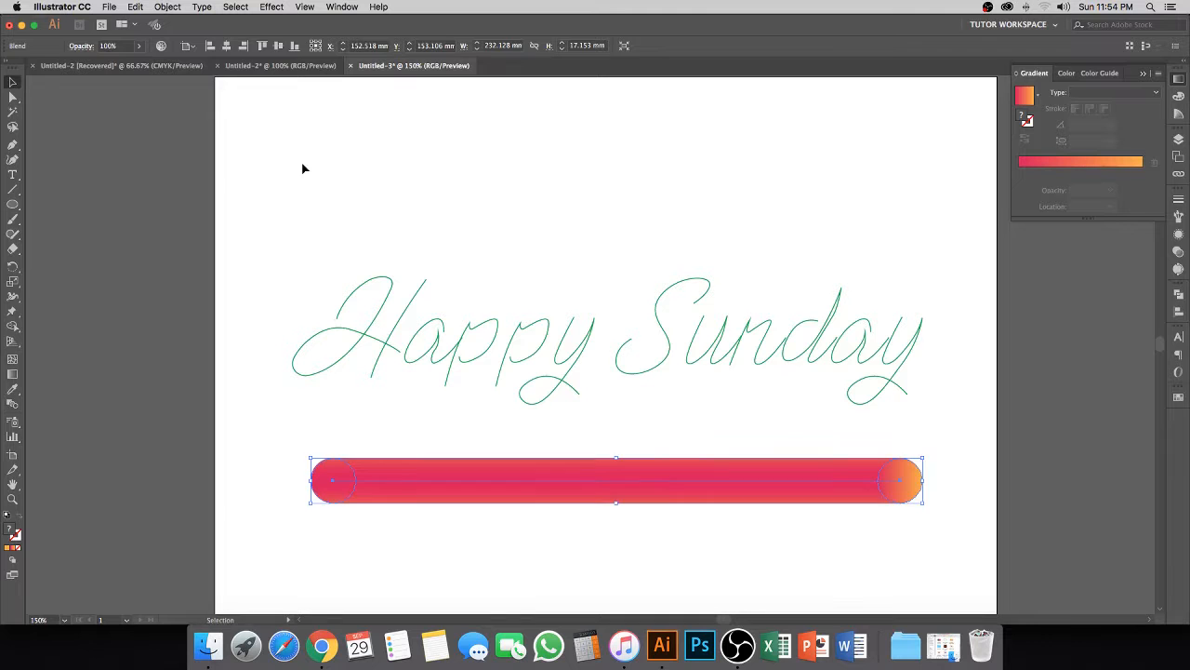
{"action": "left_click", "coordinate": [317, 176]}
Step: Isolate the blend and shrink both end circles to roughly half their size, the Sunday-side one to about 9.6 mm across
{"action": "key", "text": "super+equal"}
{"action": "left_click_drag", "start_coordinate": [456, 452], "coordinate": [444, 494]}
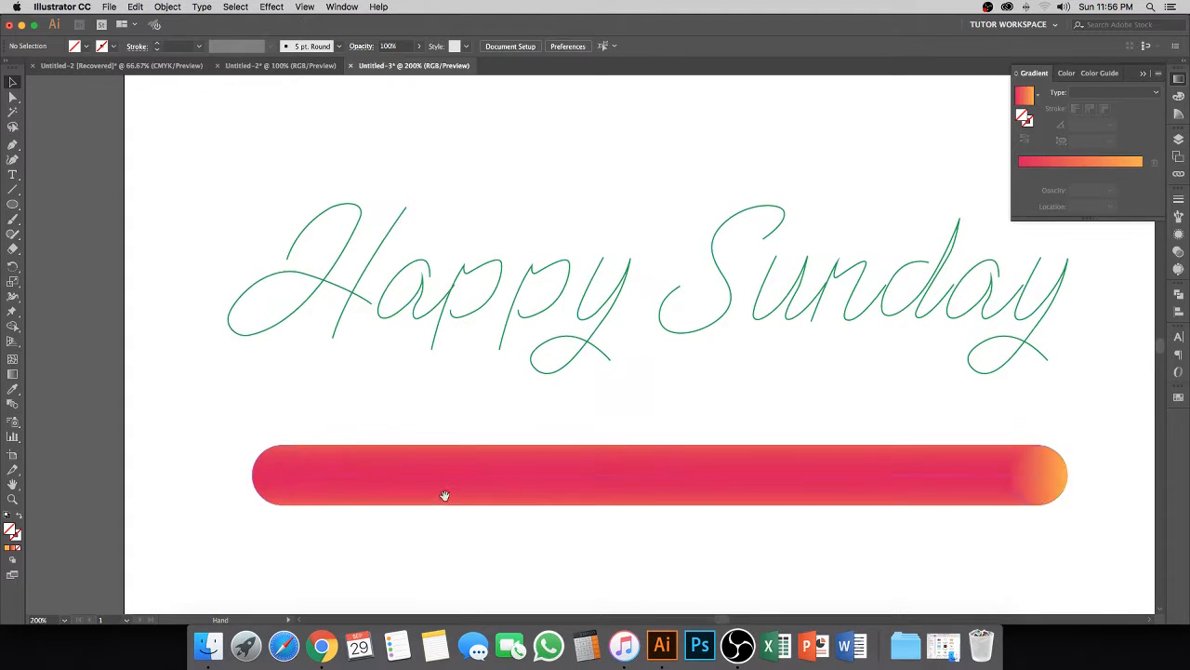
{"action": "double_click", "coordinate": [272, 494]}
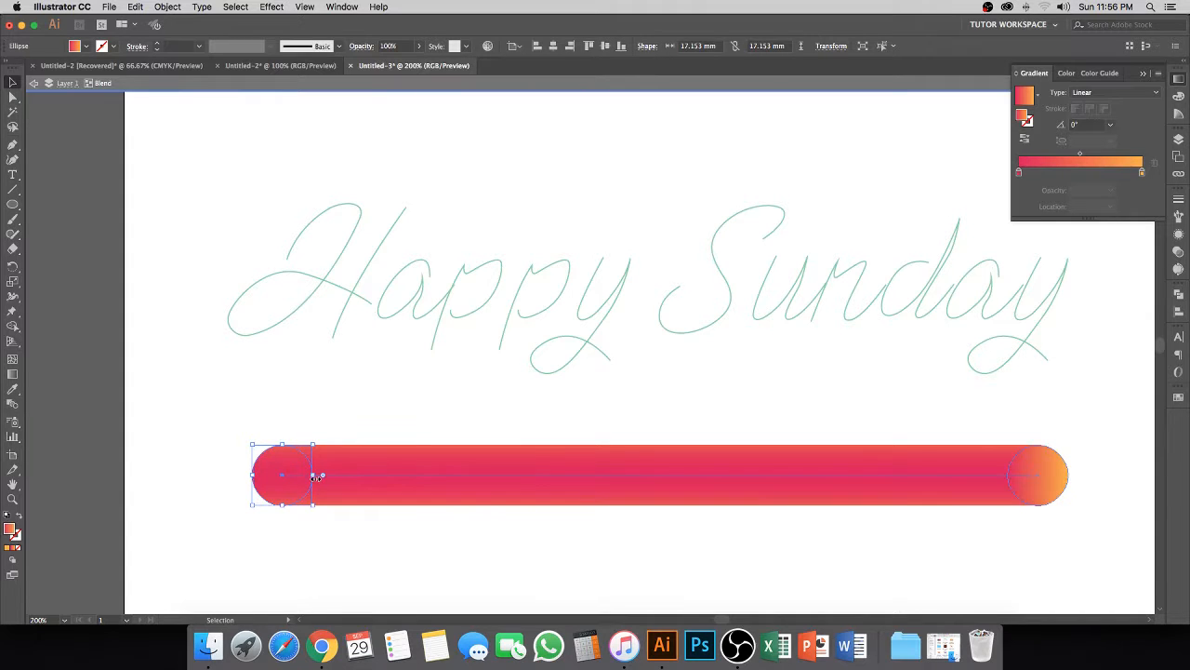
{"action": "left_click_drag", "start_coordinate": [312, 475], "coordinate": [280, 477]}
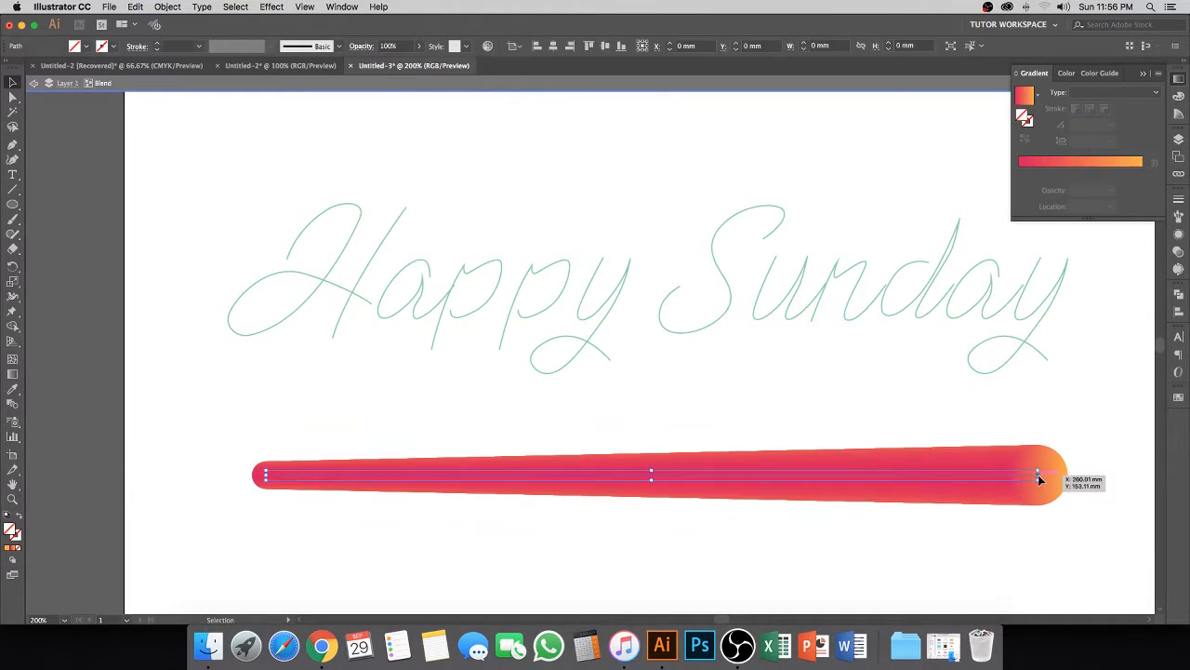
{"action": "left_click", "coordinate": [1051, 476]}
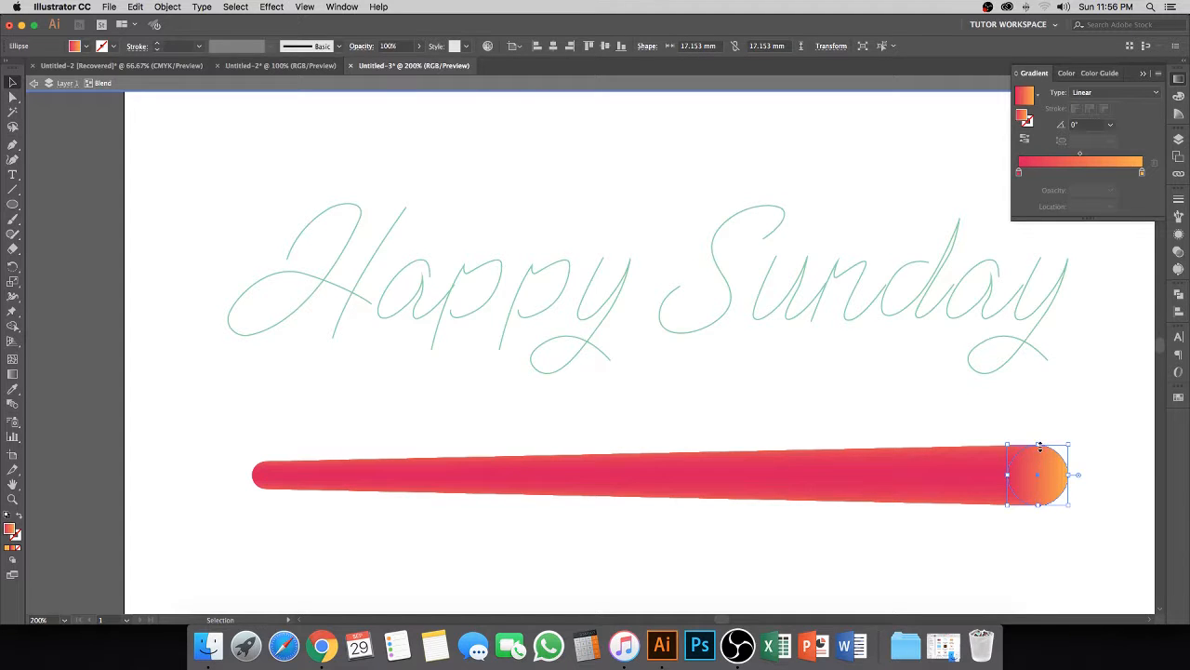
{"action": "left_click_drag", "start_coordinate": [1040, 446], "coordinate": [382, 533]}
Step: Place a copy of the blend just below the original, repeat the duplication to make a stack, and leave isolation mode
{"action": "key", "text": "a"}
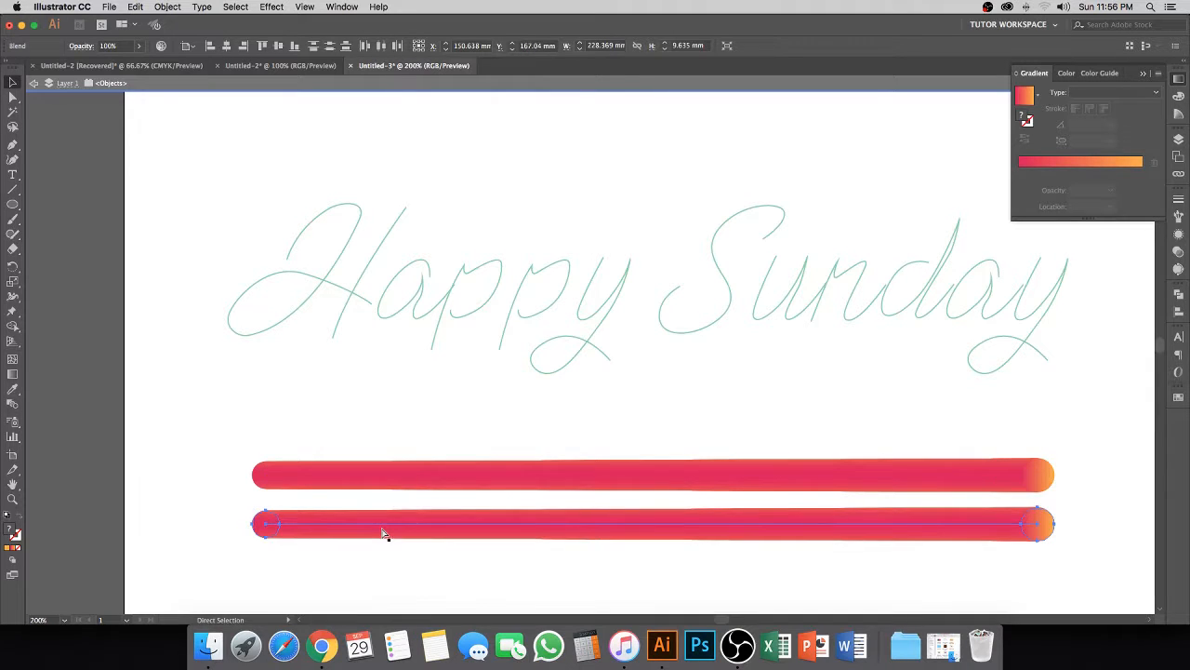
{"action": "key", "text": "super+d"}
{"action": "key", "text": "super+d"}
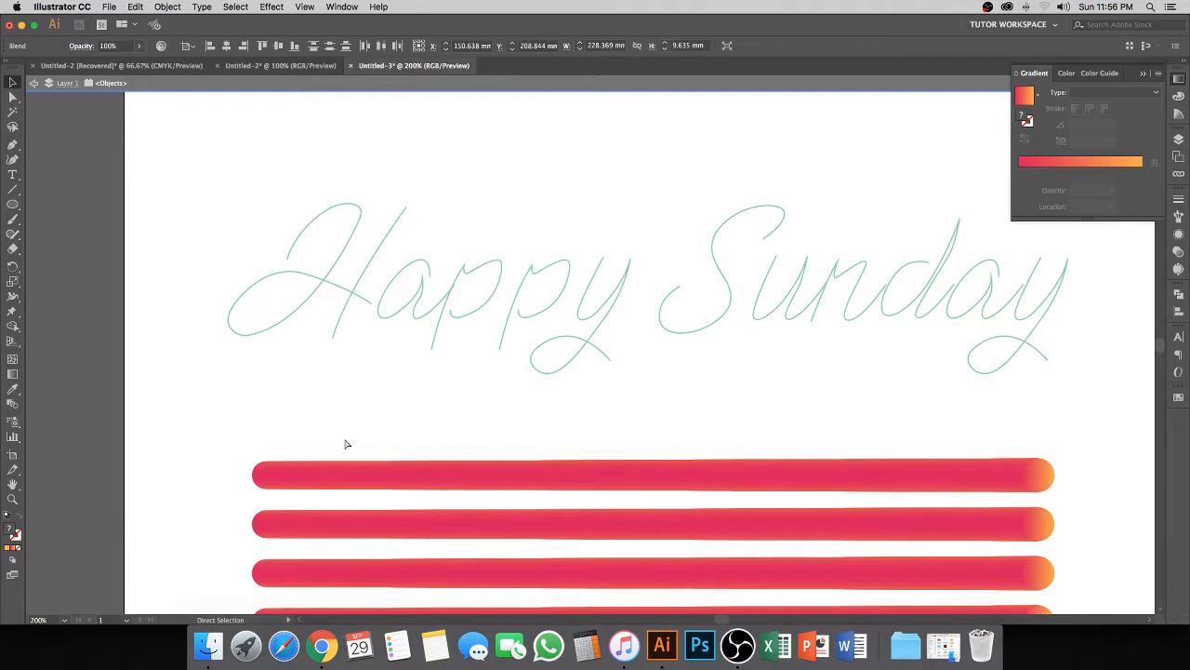
{"action": "key", "text": "v"}
{"action": "left_click", "coordinate": [345, 460]}
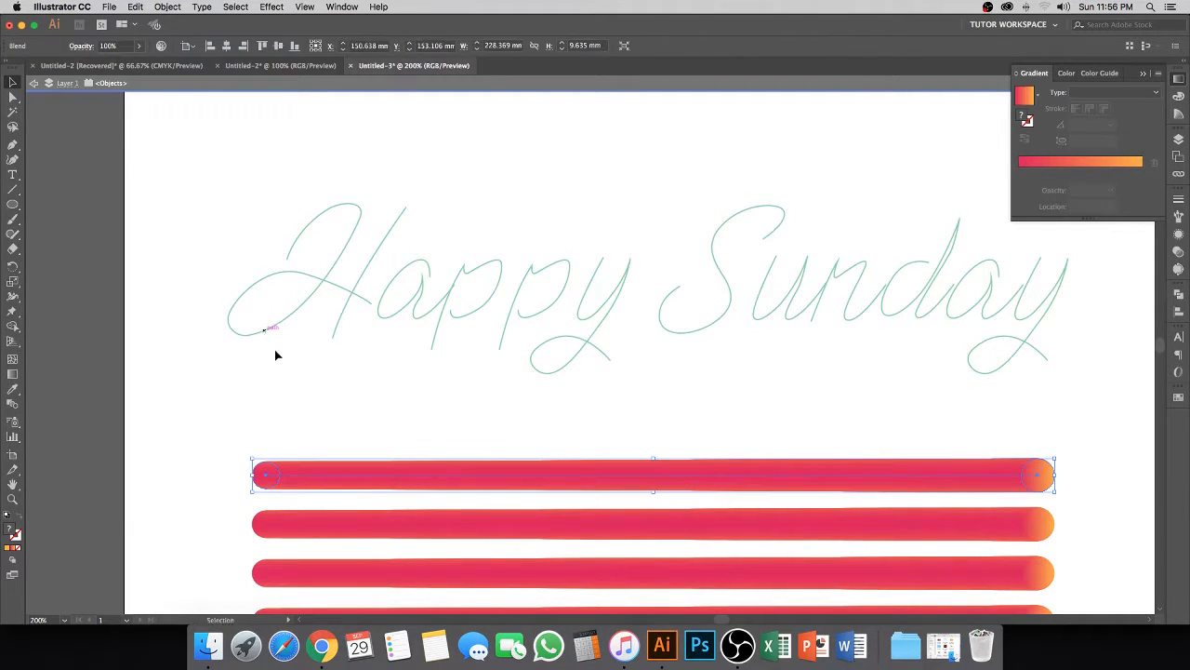
{"action": "double_click", "coordinate": [288, 402]}
Step: Apply the topmost blend to the curved looping stroke of the H by replacing its spine with that path
{"action": "left_click", "coordinate": [299, 479]}
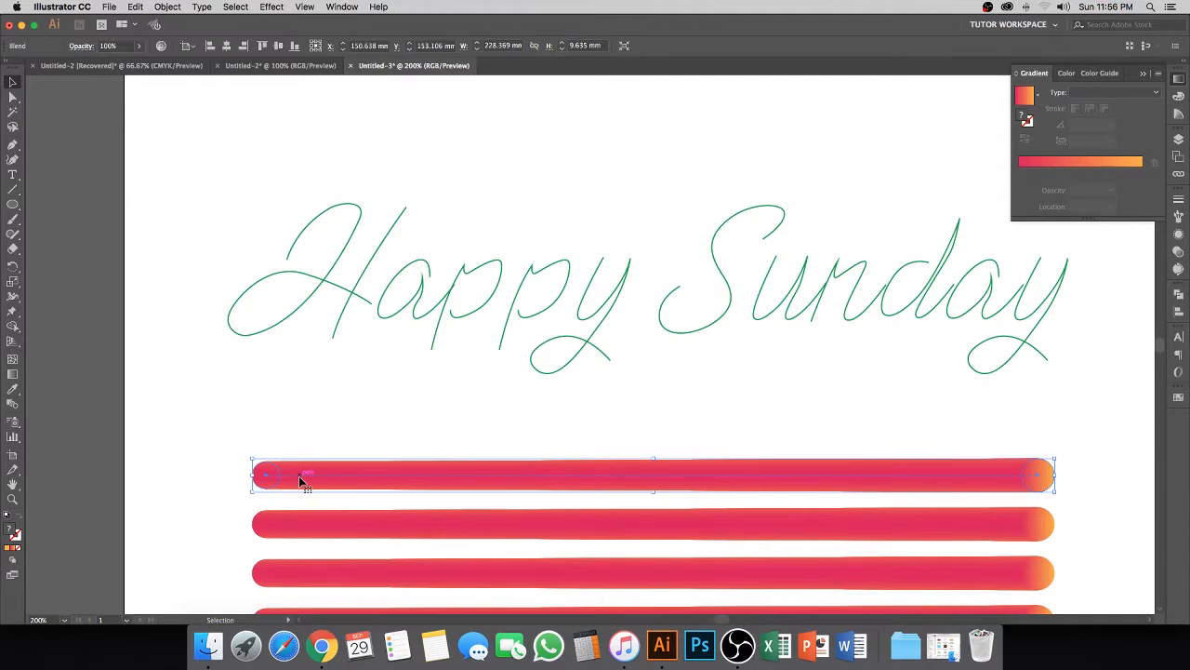
{"action": "left_click", "coordinate": [261, 337], "text": "shift"}
{"action": "left_click", "coordinate": [168, 6]}
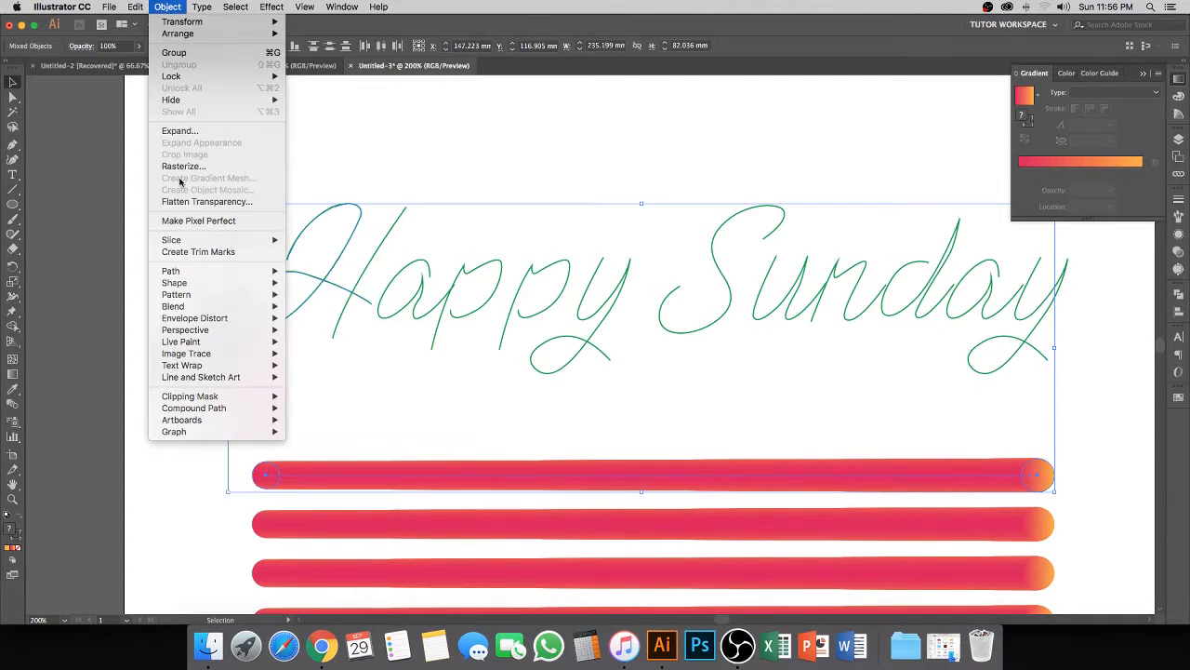
{"action": "mouse_move", "coordinate": [185, 295]}
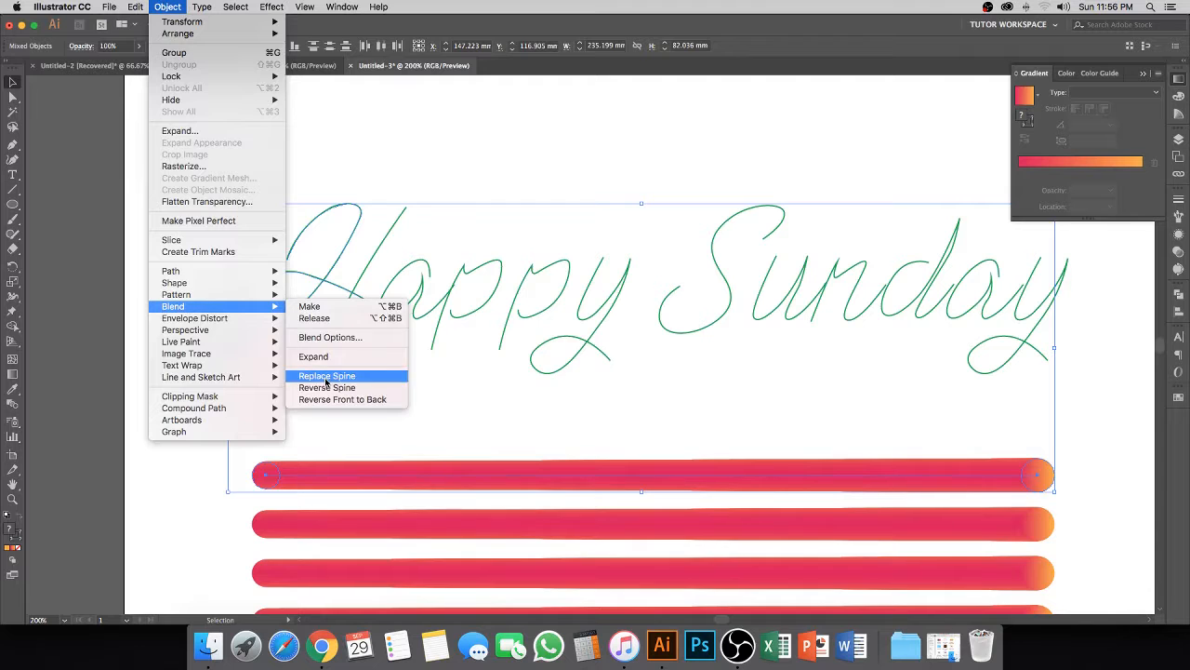
{"action": "left_click", "coordinate": [334, 379]}
{"action": "left_click", "coordinate": [324, 383]}
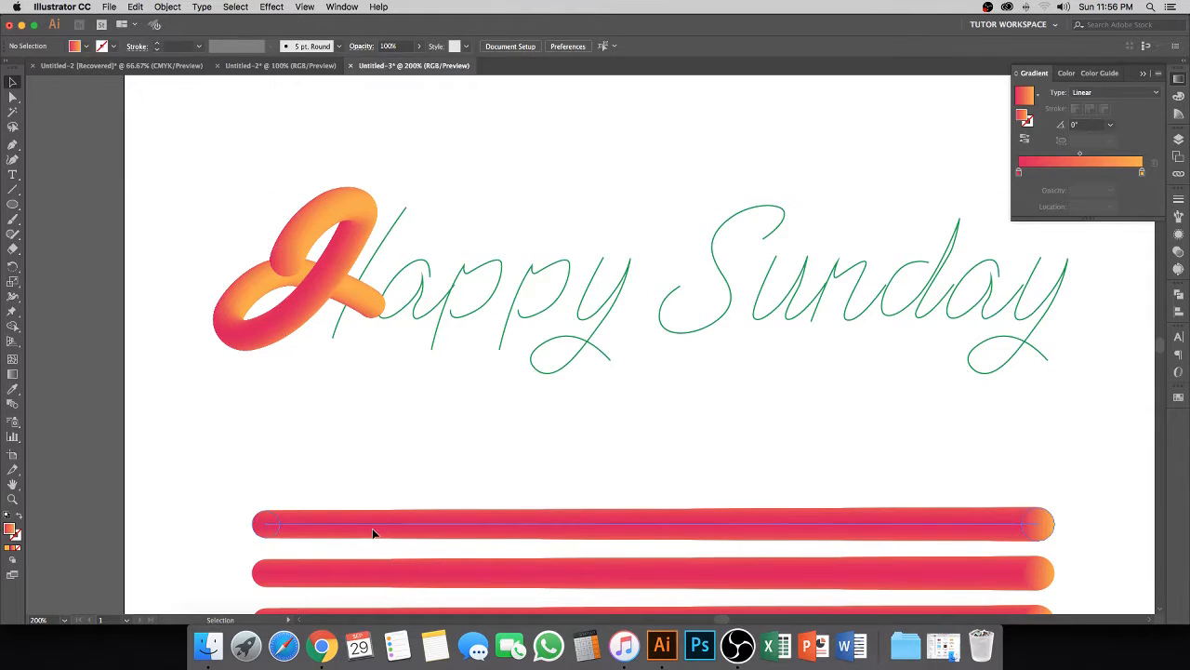
Step: Replace the next blend's spine with the slanted second stroke of the H
{"action": "left_click", "coordinate": [372, 525]}
{"action": "left_click", "coordinate": [375, 257], "text": "shift"}
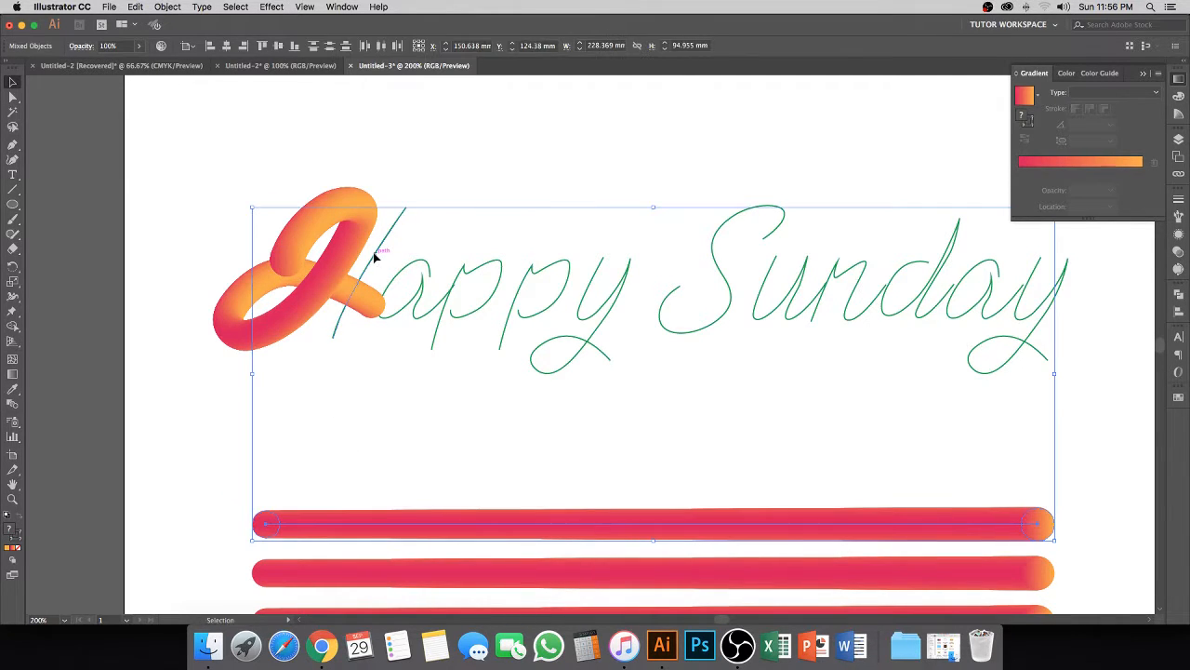
{"action": "left_click", "coordinate": [170, 8]}
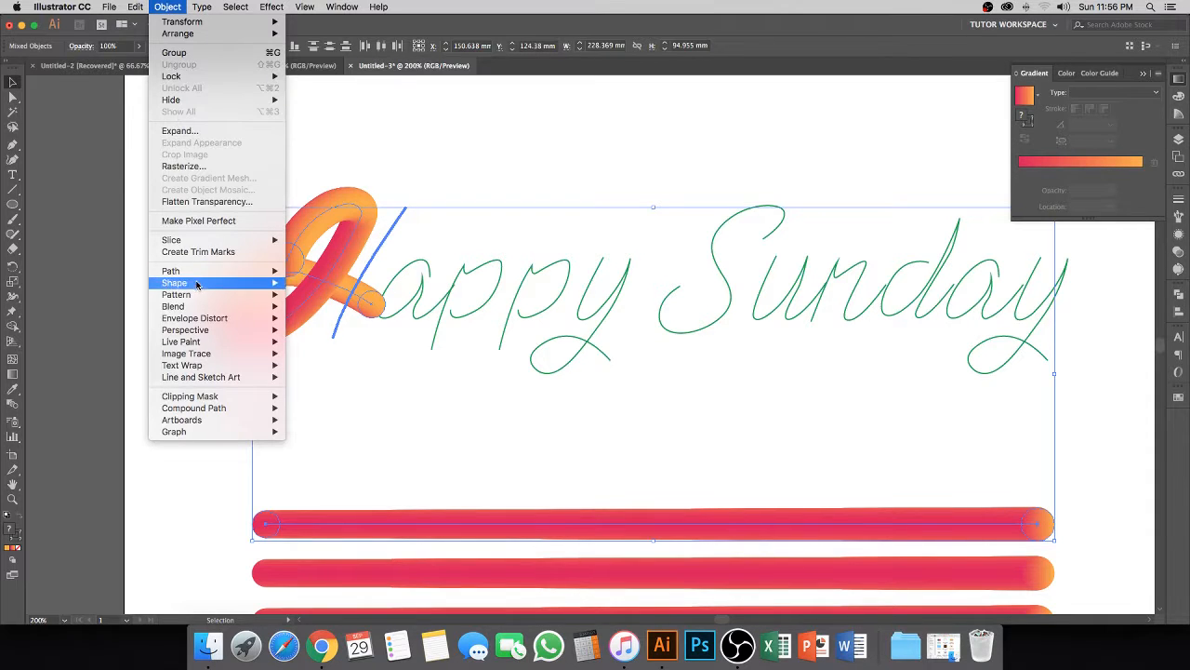
{"action": "mouse_move", "coordinate": [233, 306]}
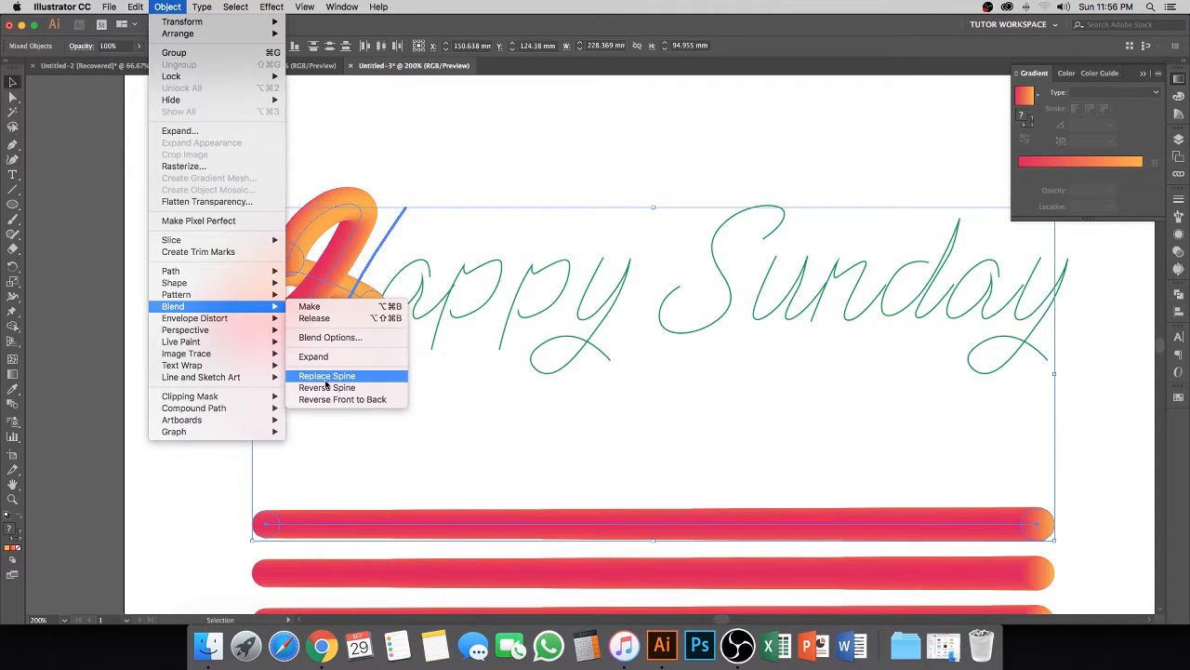
{"action": "left_click", "coordinate": [335, 375]}
{"action": "left_click", "coordinate": [352, 398]}
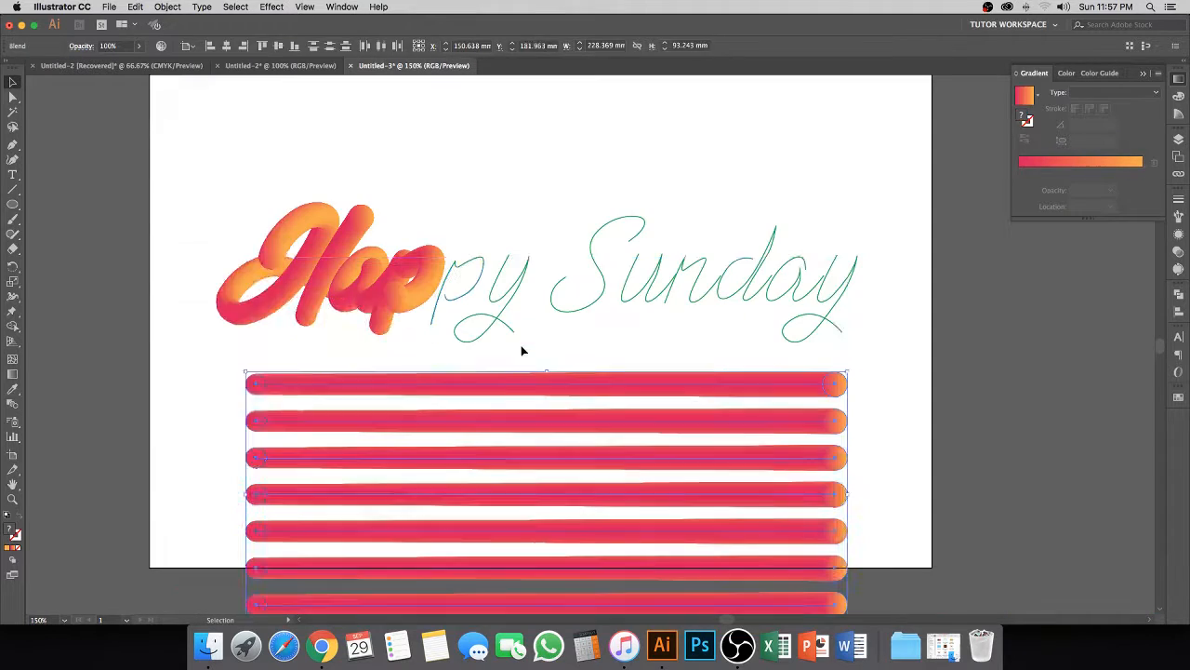
Step: Replace the spines of further blend copies with the letter paths from the second p of Happy through the d of Sunday
{"action": "left_click", "coordinate": [520, 421]}
{"action": "left_click", "coordinate": [500, 319], "text": "shift"}
{"action": "left_click", "coordinate": [168, 8]}
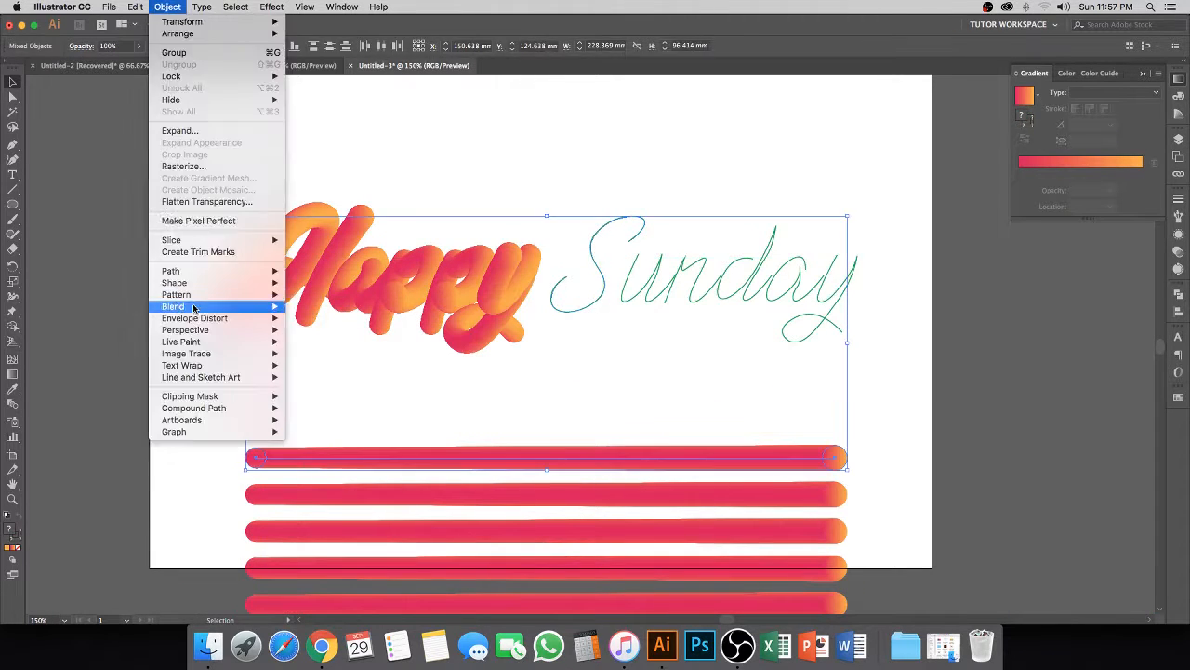
{"action": "left_click", "coordinate": [327, 376]}
{"action": "left_click", "coordinate": [168, 7]}
{"action": "left_click", "coordinate": [327, 375]}
{"action": "left_click", "coordinate": [167, 7]}
{"action": "mouse_move", "coordinate": [223, 306]}
{"action": "left_click", "coordinate": [327, 375]}
{"action": "left_click", "coordinate": [167, 8]}
{"action": "left_click", "coordinate": [348, 376]}
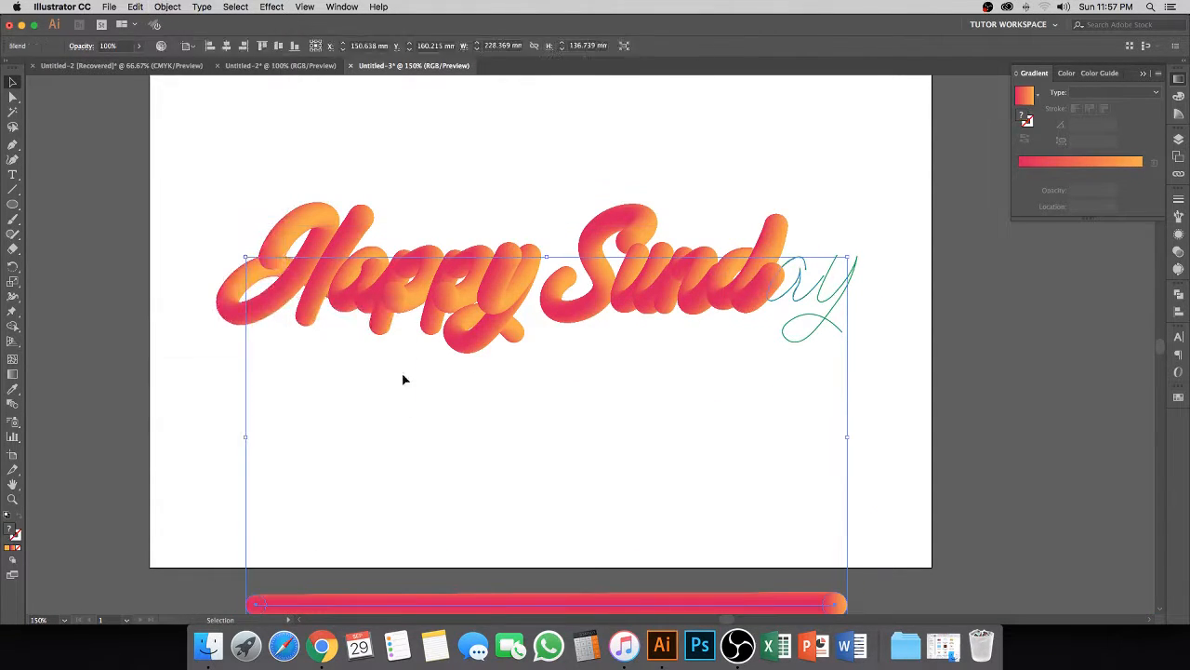
Step: Replace the spines of the remaining blends with the a and y paths of Sunday, and deselect the lettering
{"action": "key", "text": "super+minus"}
{"action": "left_click", "coordinate": [168, 7]}
{"action": "mouse_move", "coordinate": [176, 309]}
{"action": "left_click", "coordinate": [344, 376]}
{"action": "left_click", "coordinate": [167, 8]}
{"action": "left_click", "coordinate": [359, 380]}
{"action": "key", "text": "super+plus"}
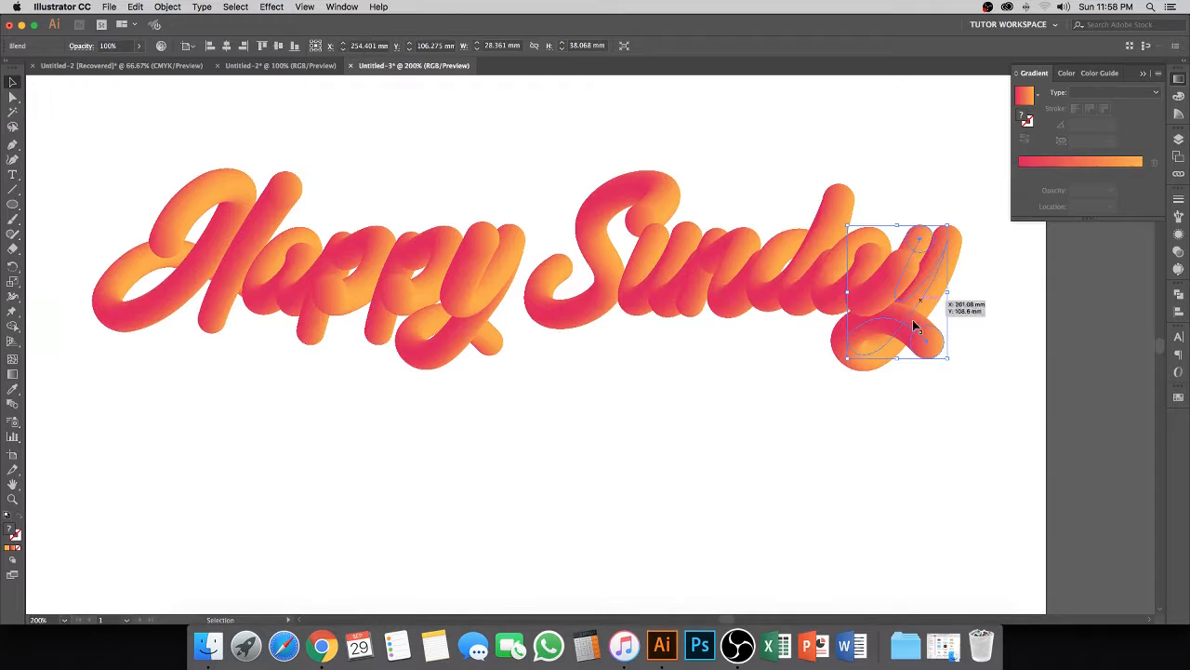
{"action": "left_click", "coordinate": [864, 407]}
{"action": "left_click_drag", "start_coordinate": [727, 436], "coordinate": [728, 445]}
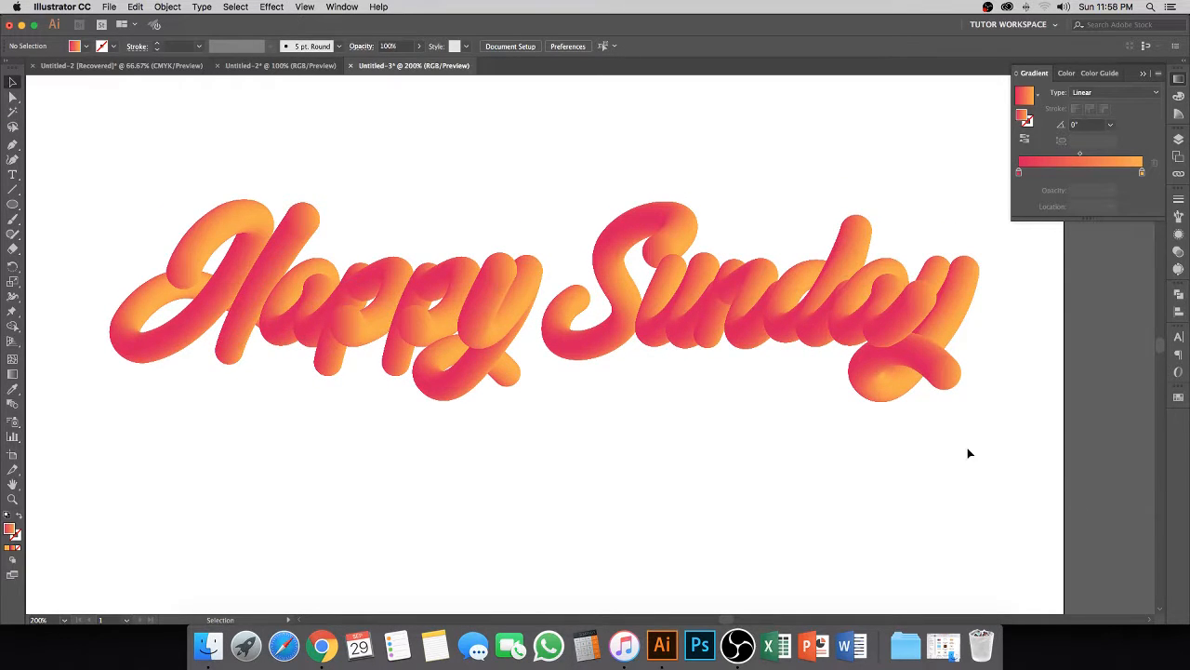
Step: Bring the y of Sunday to the front of the other letters and deselect it
{"action": "left_click", "coordinate": [930, 338]}
{"action": "right_click", "coordinate": [930, 340]}
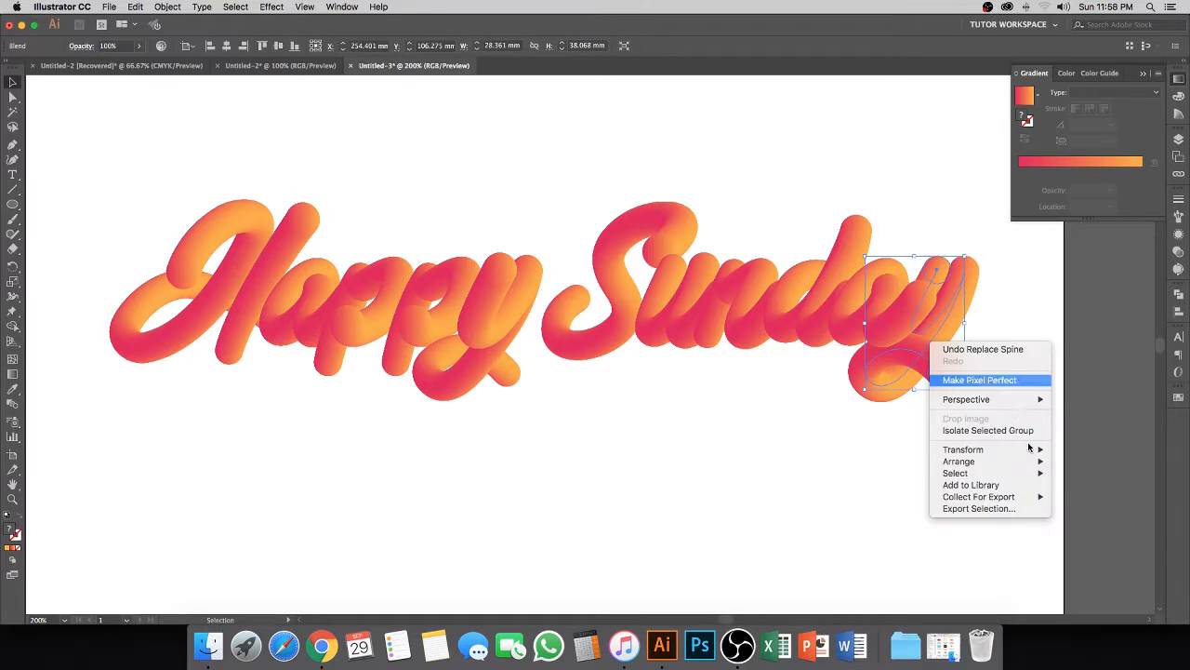
{"action": "mouse_move", "coordinate": [1019, 468]}
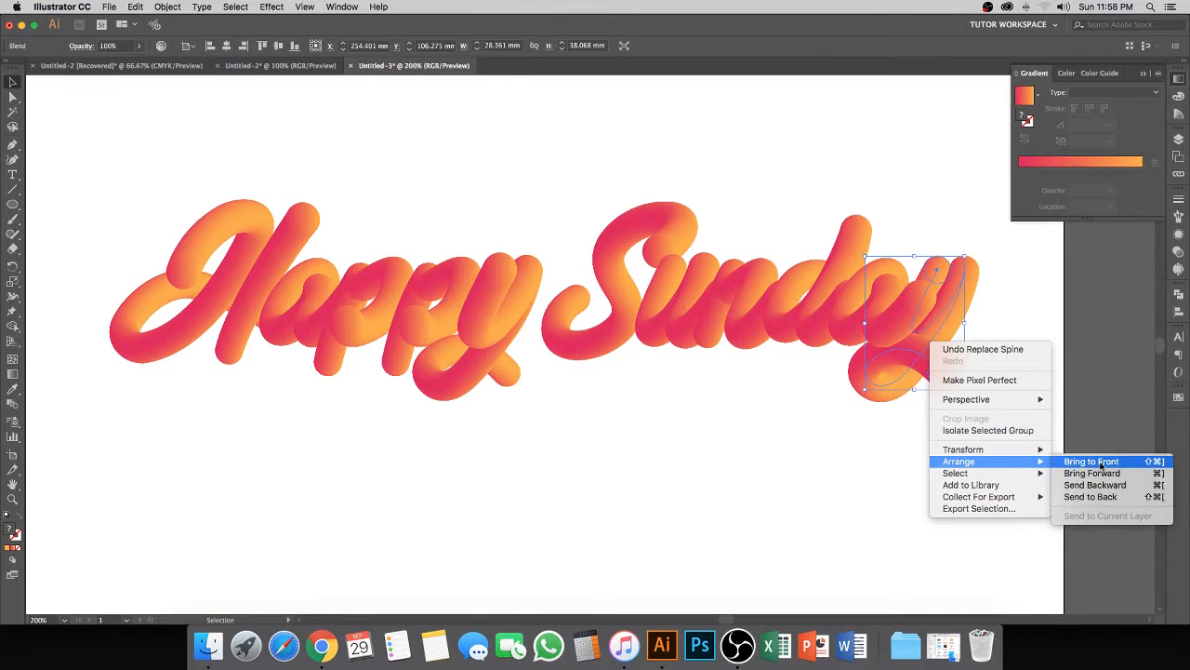
{"action": "left_click", "coordinate": [1093, 461]}
{"action": "left_click", "coordinate": [1035, 461]}
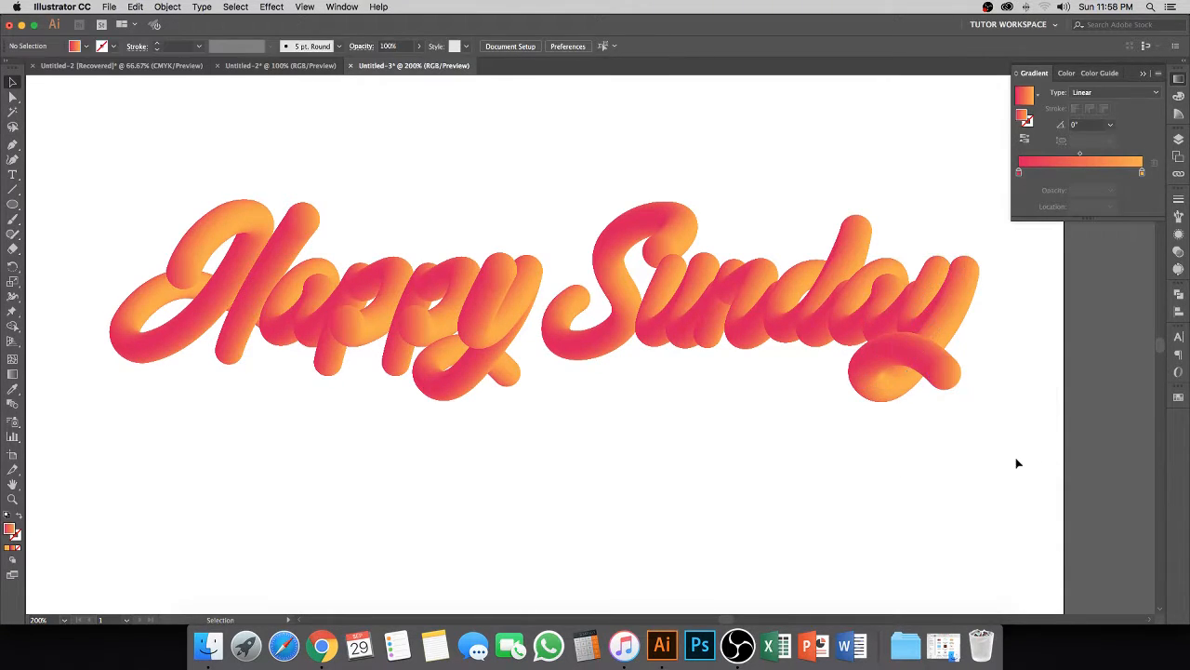
Step: Reverse the spine of the y blend in Happy and deselect it
{"action": "left_click_drag", "start_coordinate": [872, 470], "coordinate": [927, 496]}
{"action": "left_click", "coordinate": [565, 374]}
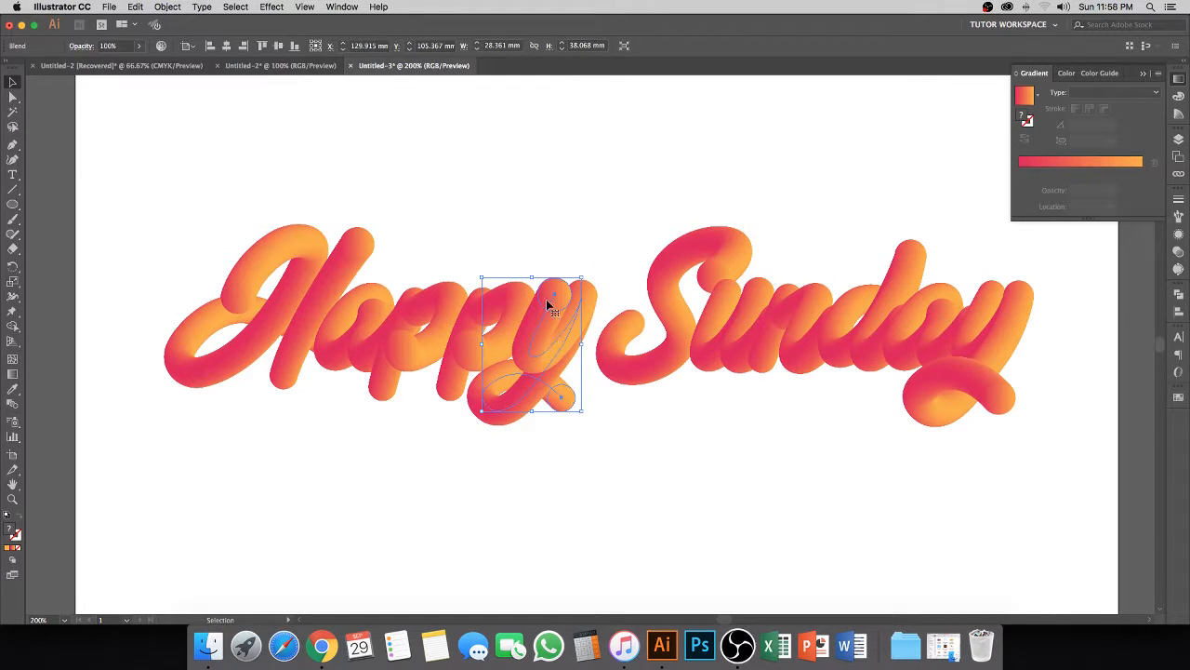
{"action": "left_click", "coordinate": [168, 8]}
{"action": "mouse_move", "coordinate": [239, 305]}
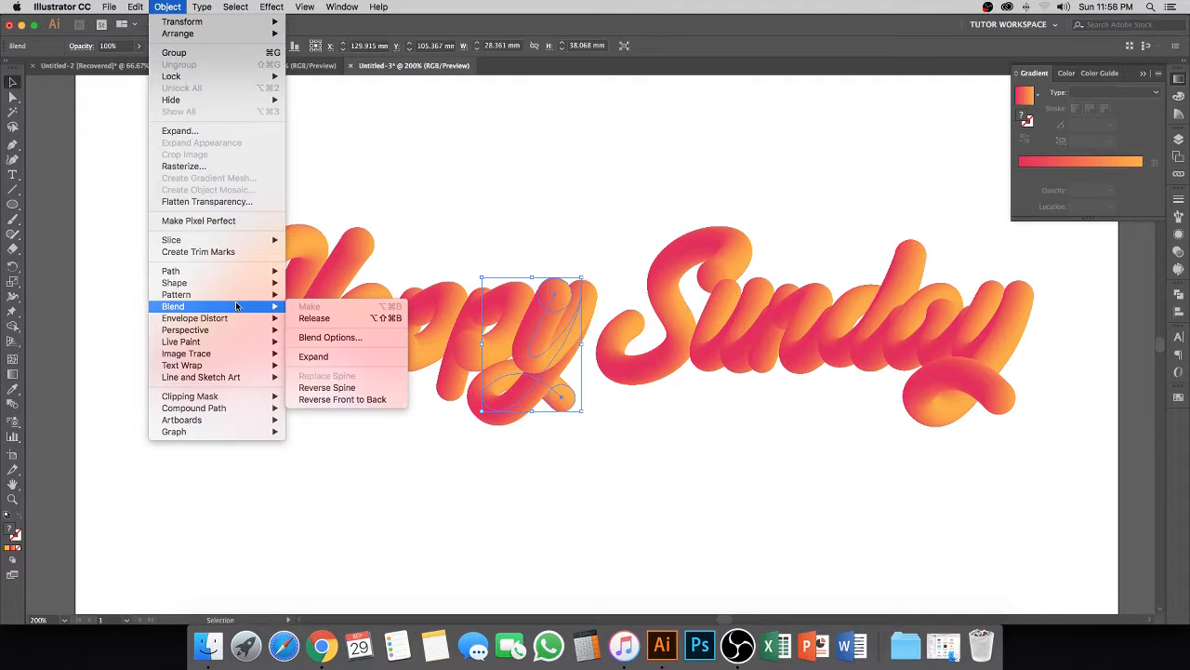
{"action": "left_click", "coordinate": [368, 386]}
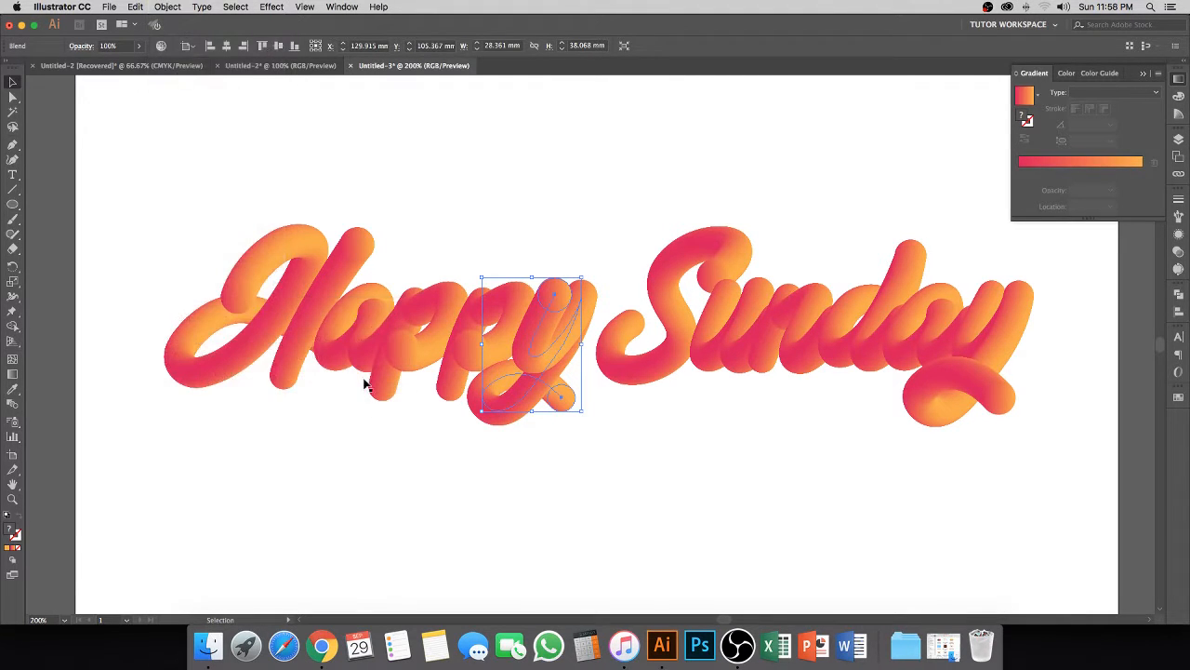
{"action": "left_click", "coordinate": [400, 457]}
{"action": "key", "text": "super+minus"}
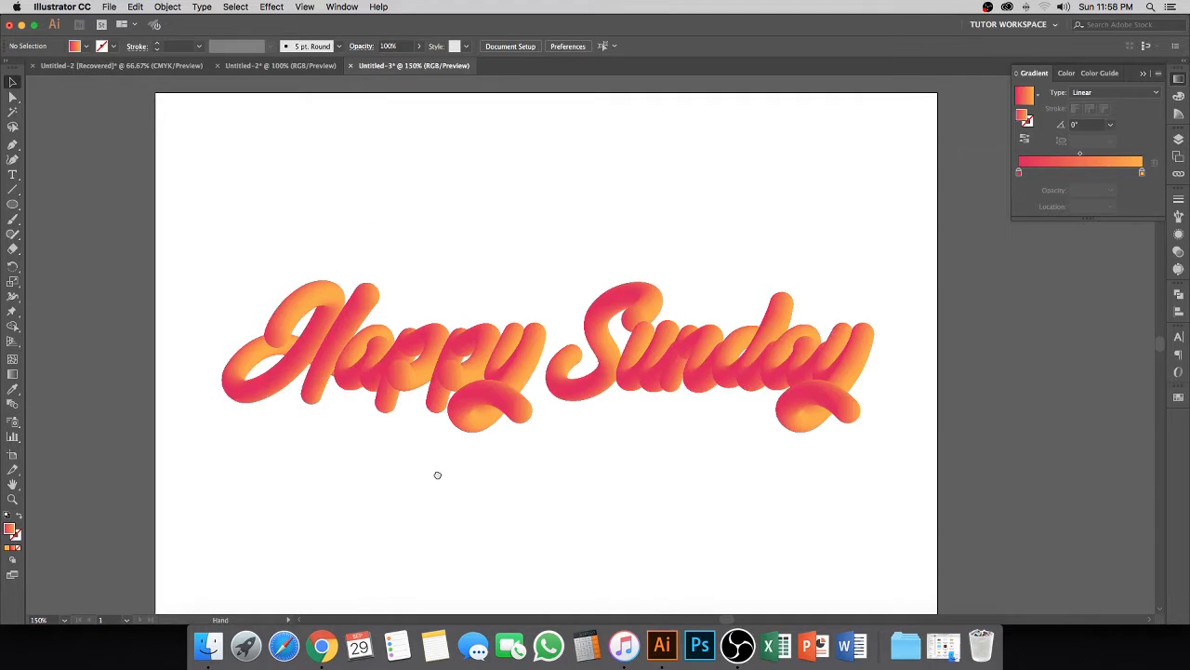
Step: Reverse the blend spine of the H's curved looping stroke and deselect it
{"action": "left_click_drag", "start_coordinate": [438, 475], "coordinate": [415, 476]}
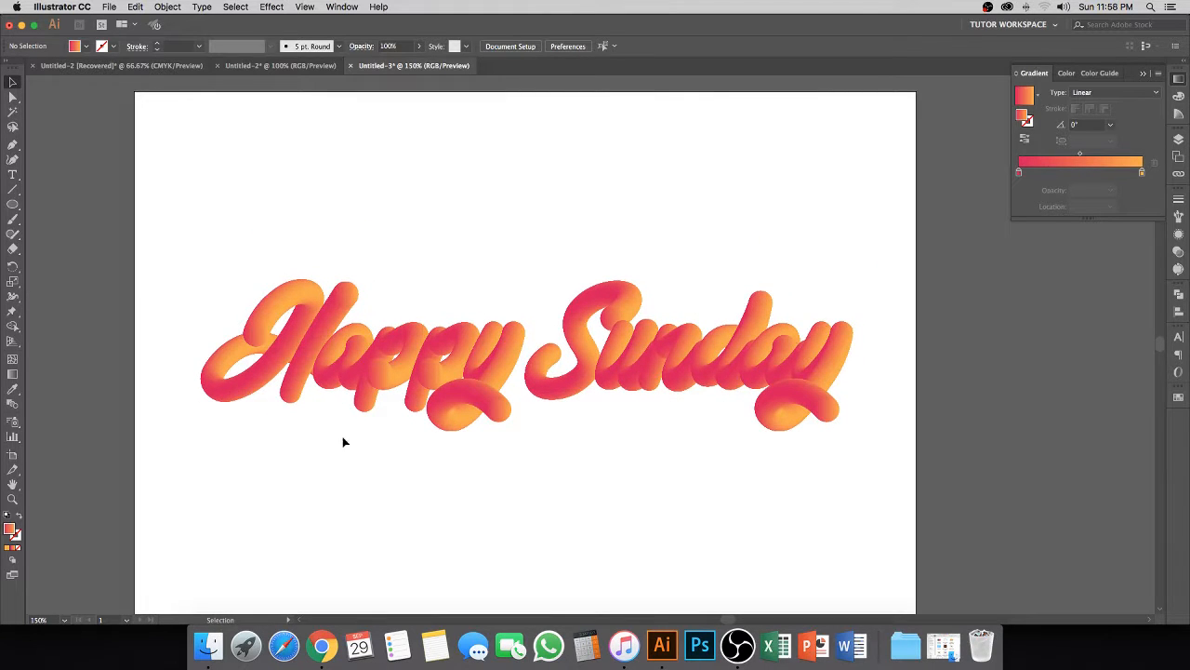
{"action": "left_click", "coordinate": [279, 366]}
{"action": "left_click", "coordinate": [170, 9]}
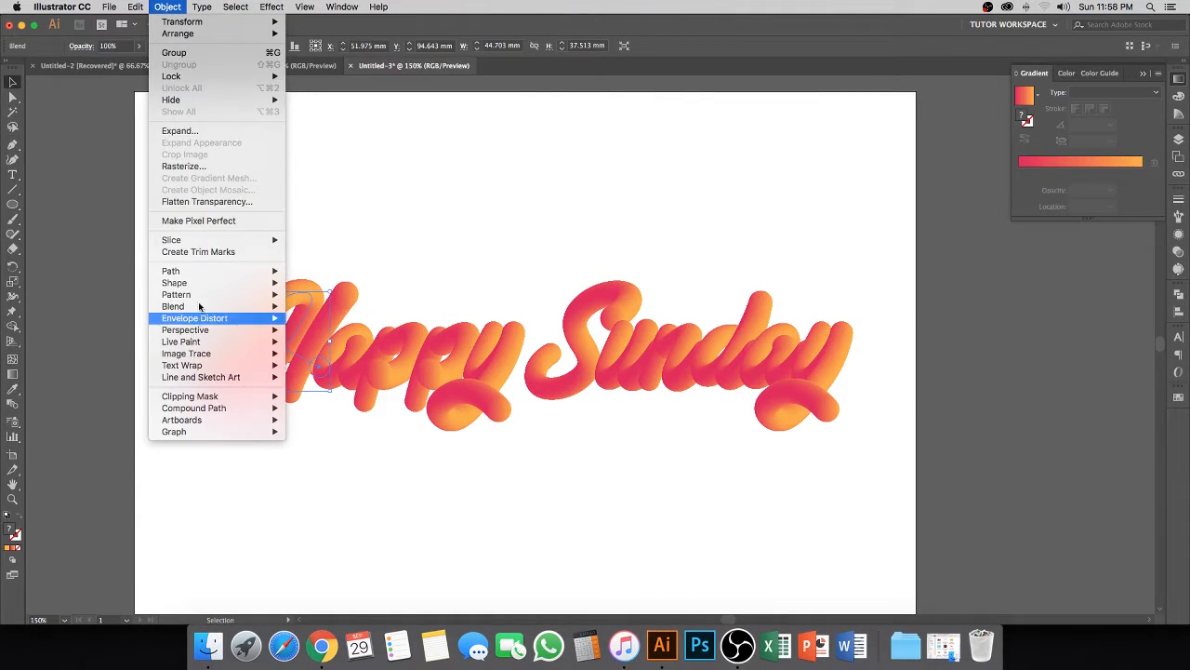
{"action": "mouse_move", "coordinate": [199, 306]}
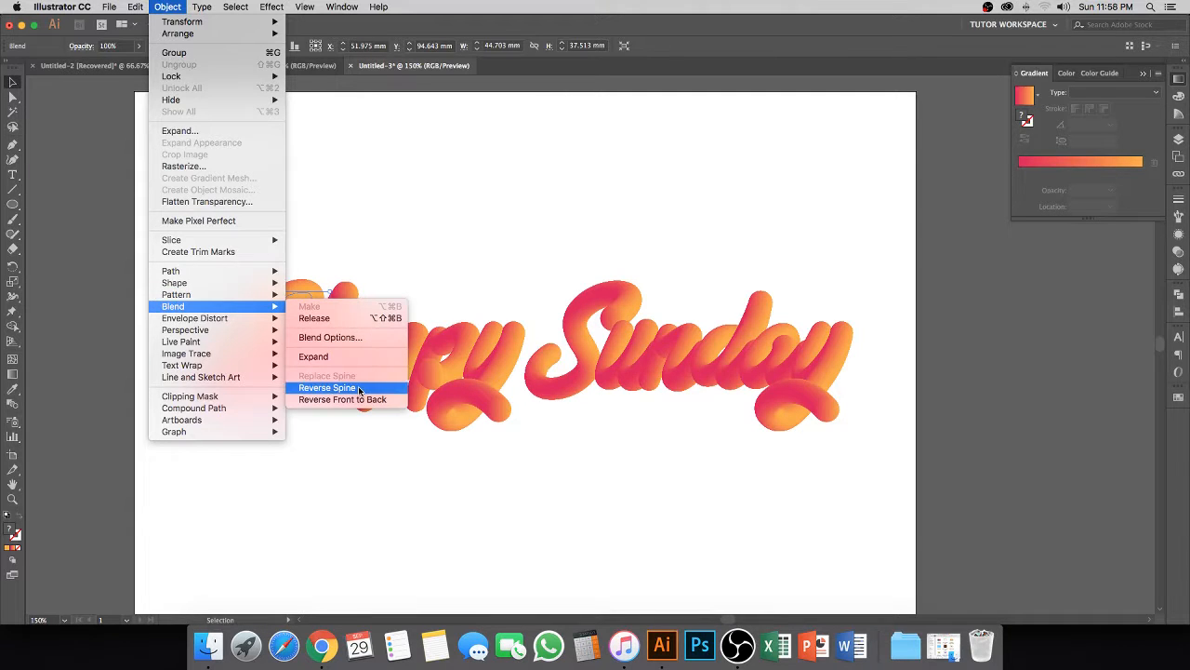
{"action": "left_click", "coordinate": [327, 387]}
{"action": "left_click", "coordinate": [350, 435]}
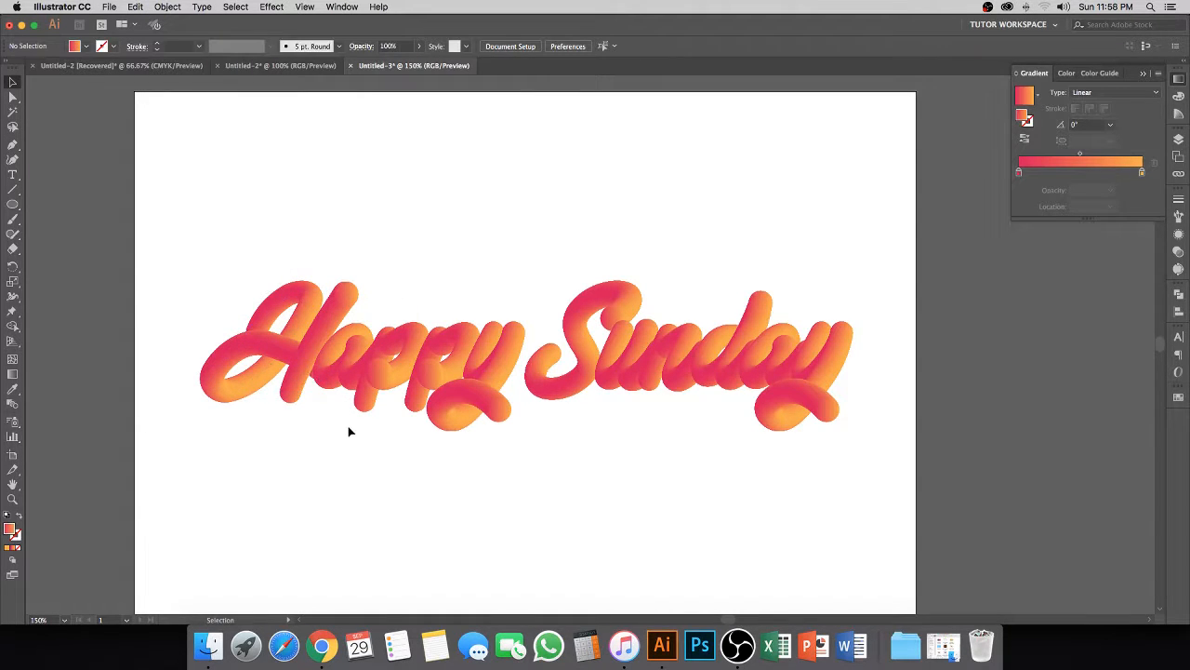
Step: Group all of the Happy Sunday lettering and open Recolor Artwork for it, keeping the lettering in view
{"action": "scroll", "coordinate": [408, 251], "scroll_direction": "right", "scroll_amount": 1}
{"action": "left_click_drag", "start_coordinate": [192, 248], "coordinate": [865, 471]}
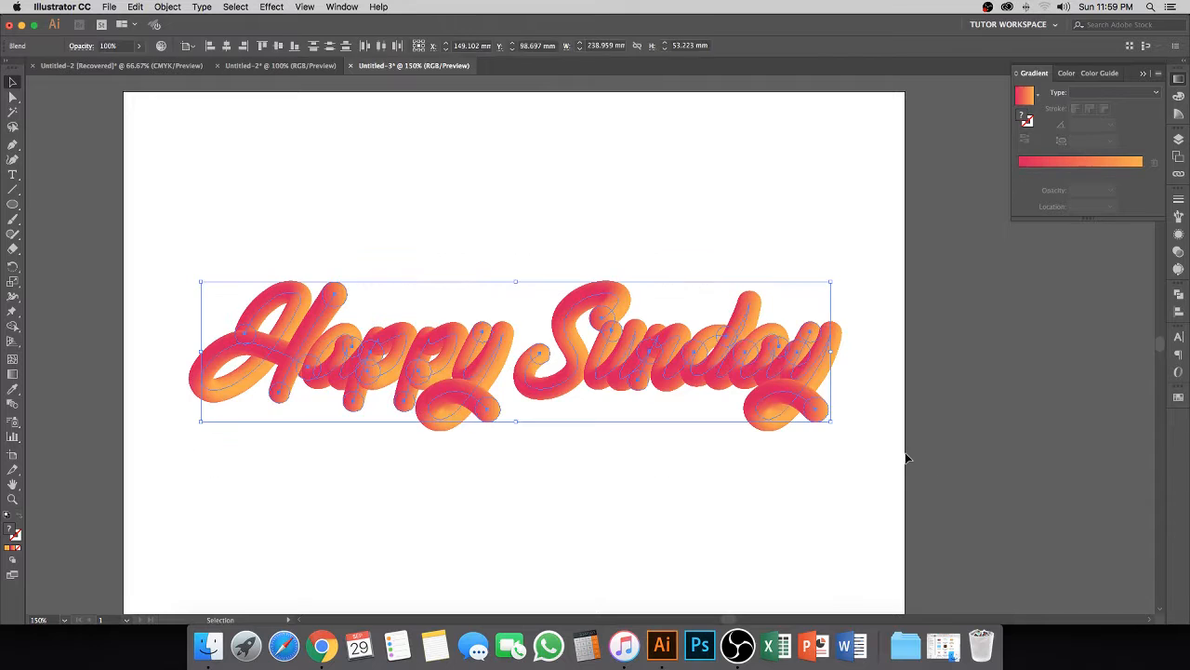
{"action": "scroll", "coordinate": [577, 455], "scroll_direction": "left", "scroll_amount": 3}
{"action": "scroll", "coordinate": [577, 454], "scroll_direction": "down", "scroll_amount": 1}
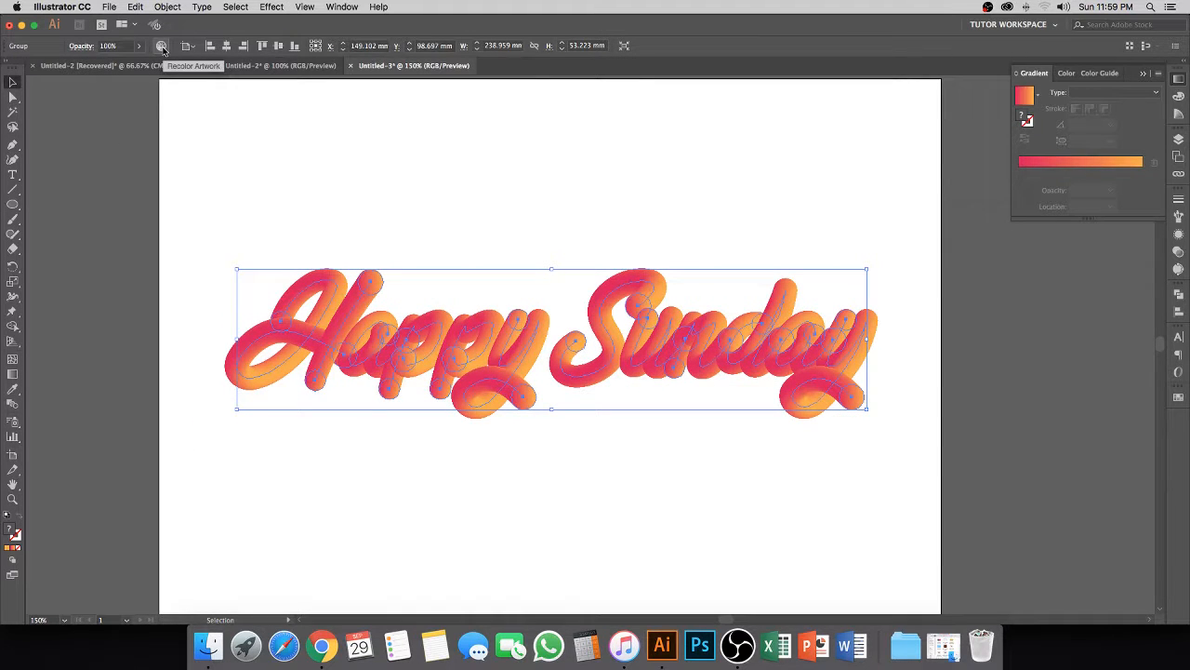
{"action": "left_click", "coordinate": [162, 47]}
{"action": "left_click_drag", "start_coordinate": [345, 133], "coordinate": [945, 208]}
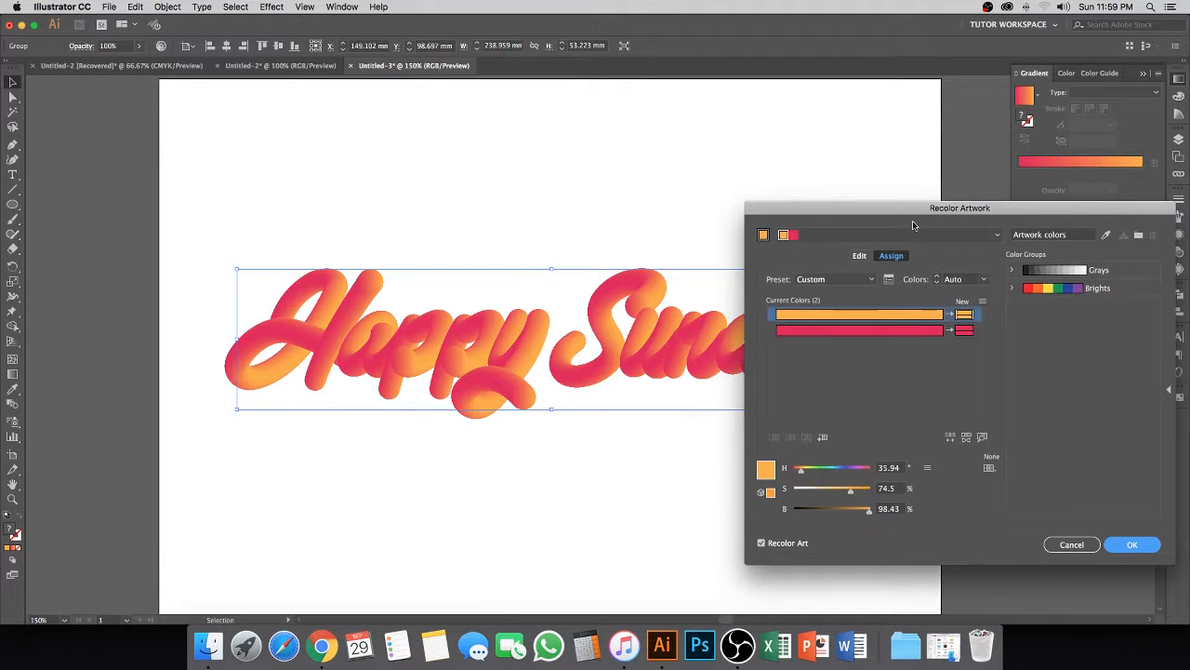
Step: Replace the orange artwork color with bright cyan, hex 00F3FF
{"action": "double_click", "coordinate": [963, 316]}
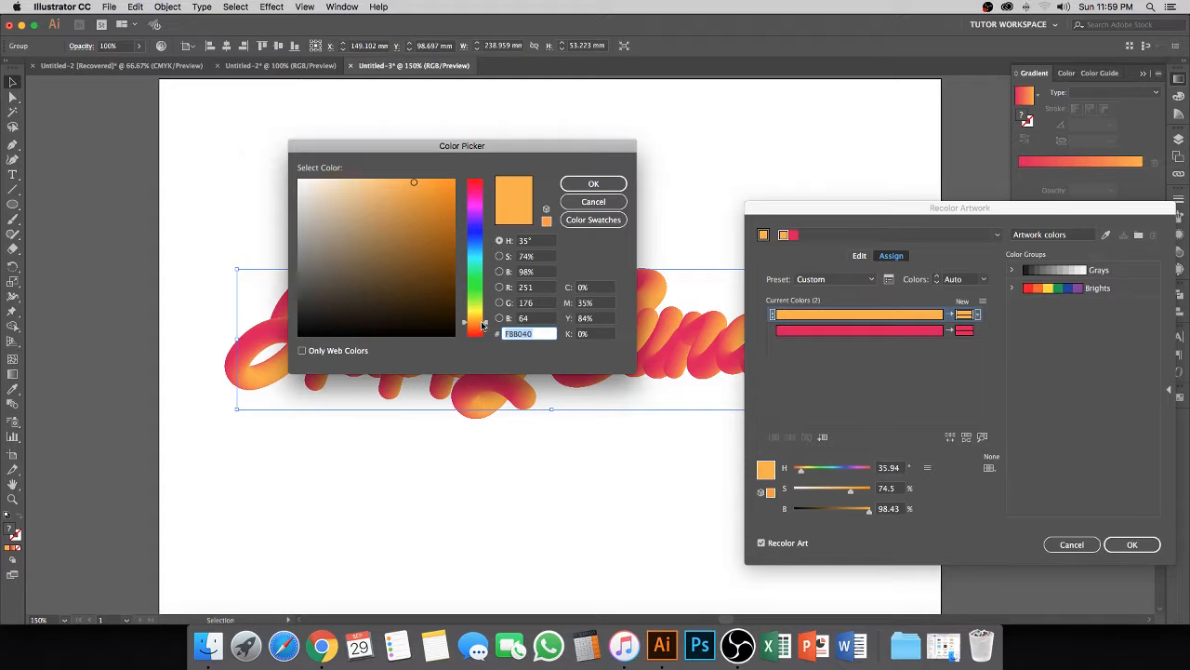
{"action": "left_click_drag", "start_coordinate": [482, 323], "coordinate": [486, 237]}
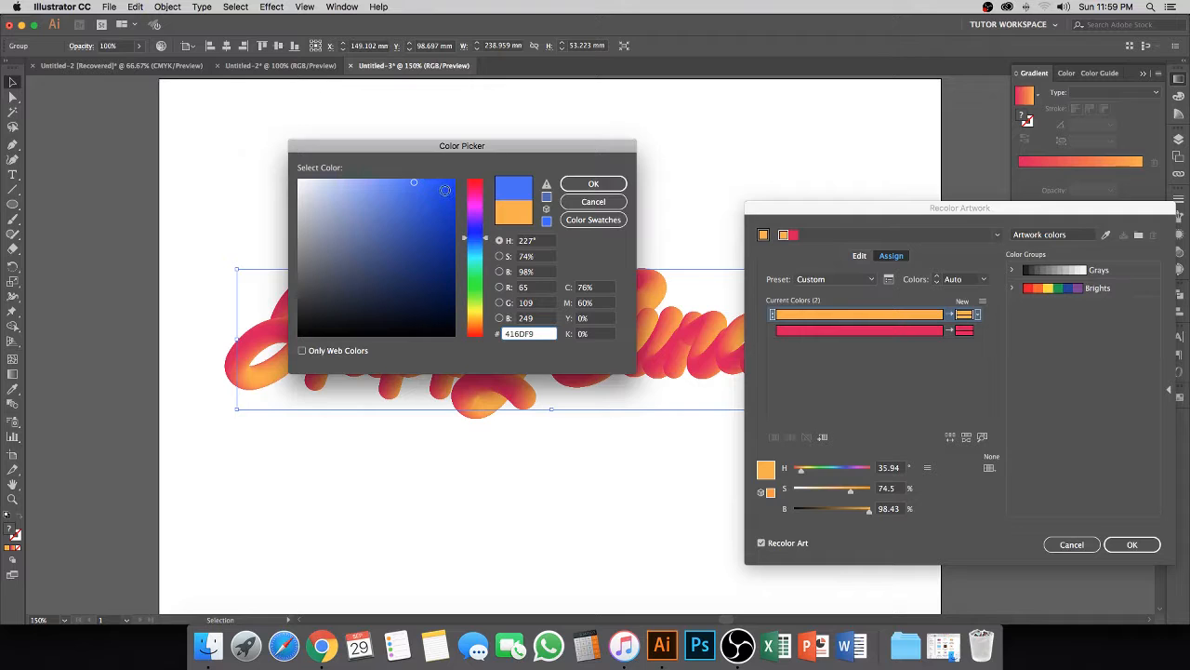
{"action": "mouse_move", "coordinate": [444, 190]}
{"action": "left_mouse_down"}
{"action": "mouse_move", "coordinate": [454, 216]}
{"action": "mouse_move", "coordinate": [476, 174]}
{"action": "left_mouse_up"}
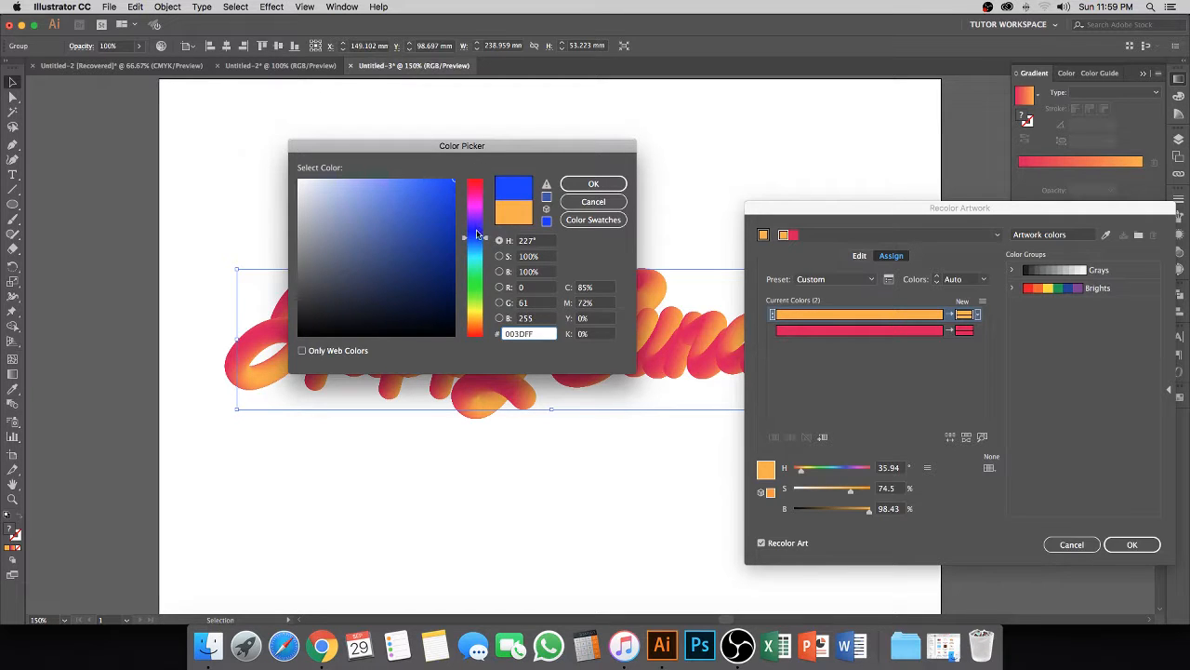
{"action": "left_click_drag", "start_coordinate": [477, 234], "coordinate": [484, 255]}
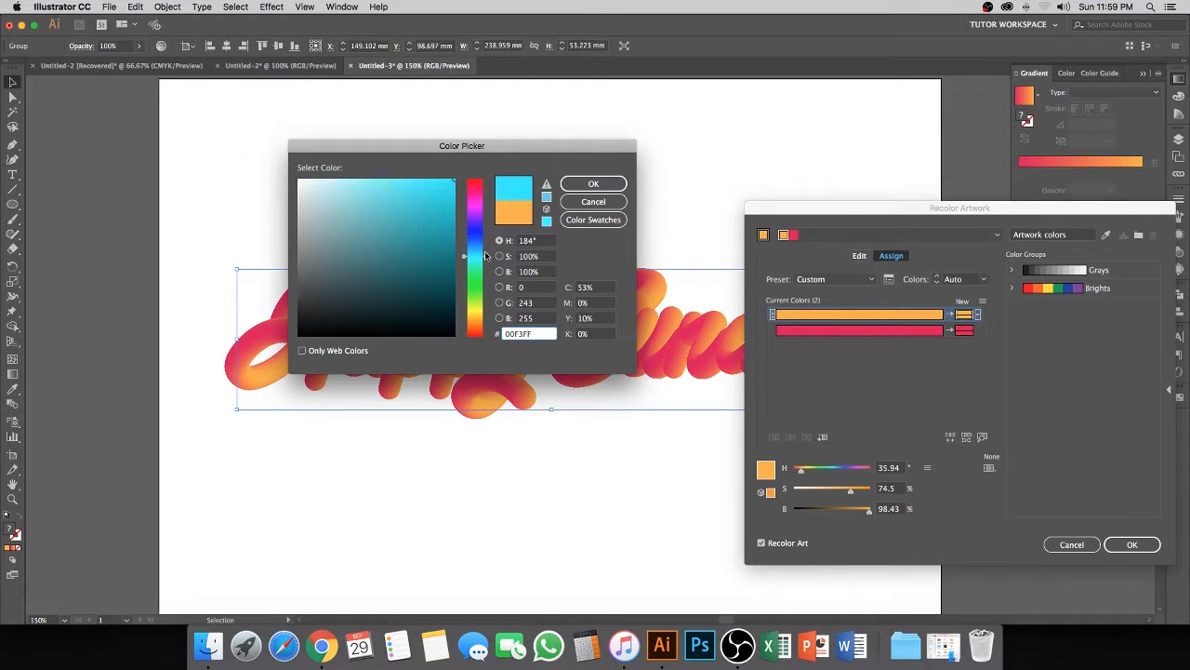
{"action": "left_click", "coordinate": [597, 190]}
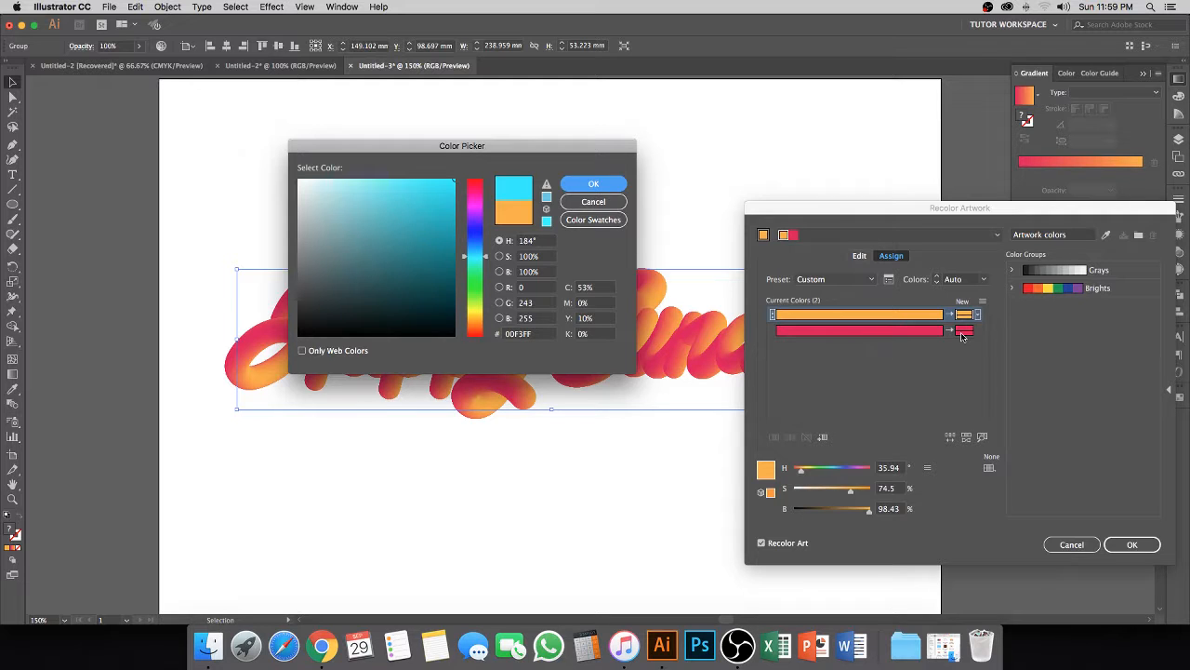
{"action": "left_click", "coordinate": [593, 183]}
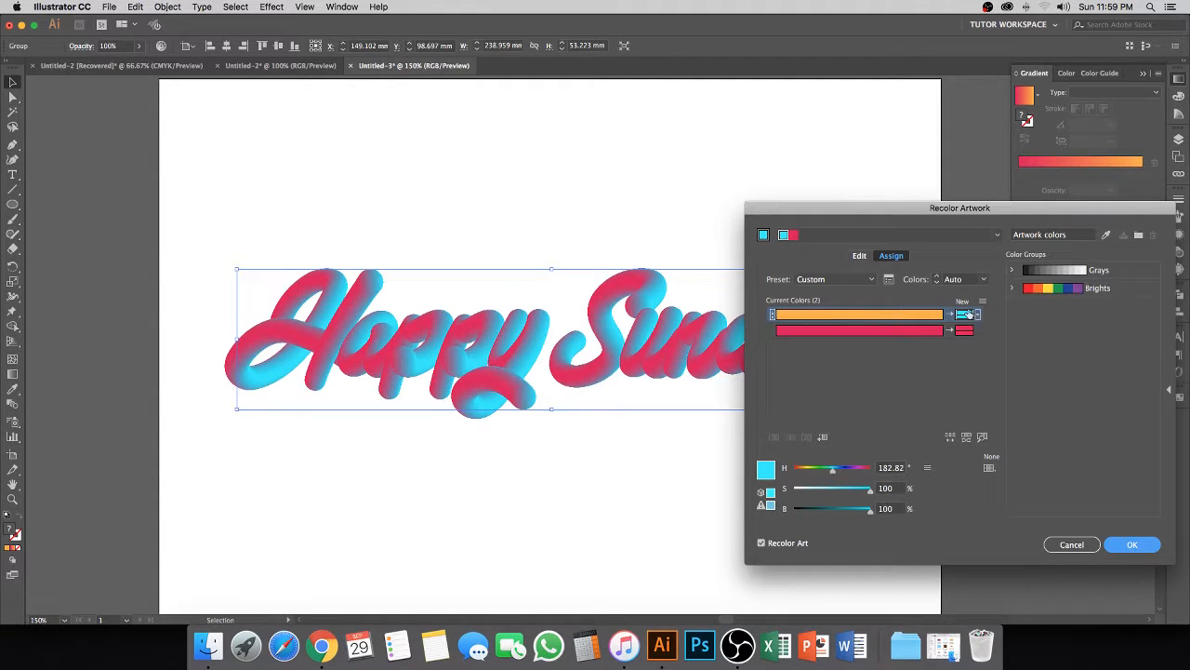
Step: Shift the red artwork color on the color wheel to purple with hue about 270° and saturation about 95%, apply the recoloring and deselect the lettering
{"action": "left_click", "coordinate": [859, 255]}
{"action": "left_click", "coordinate": [939, 362]}
{"action": "mouse_move", "coordinate": [943, 364]}
{"action": "left_mouse_down"}
{"action": "mouse_move", "coordinate": [936, 313]}
{"action": "mouse_move", "coordinate": [881, 318]}
{"action": "mouse_move", "coordinate": [891, 290]}
{"action": "left_mouse_up"}
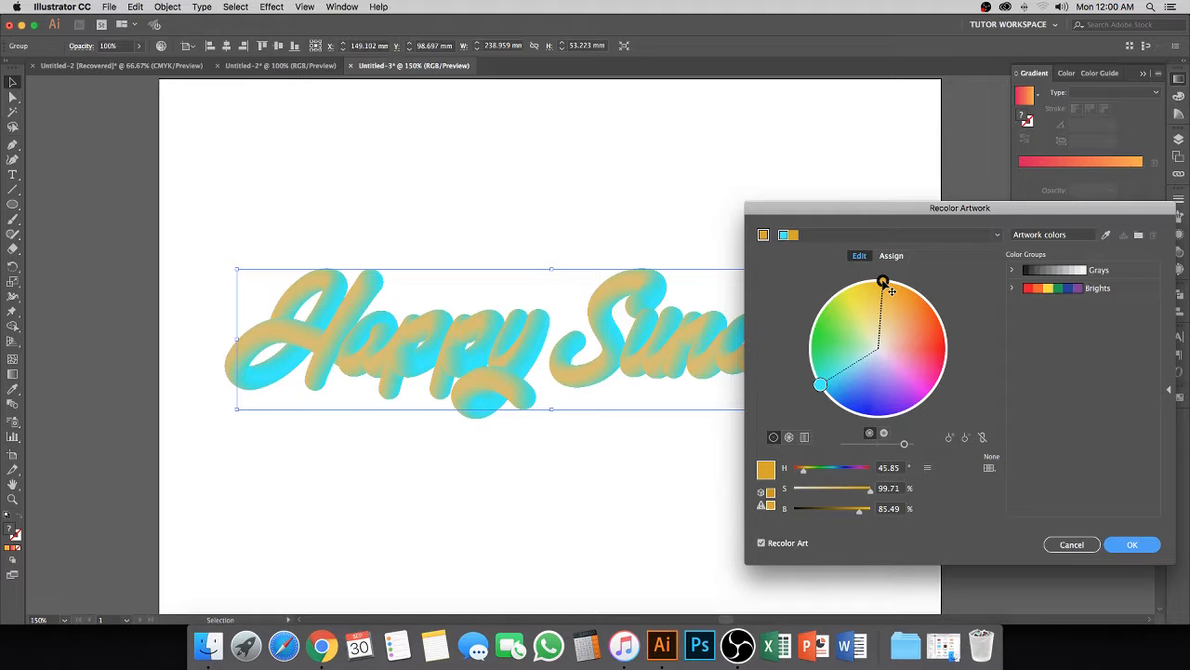
{"action": "mouse_move", "coordinate": [891, 291]}
{"action": "left_mouse_down"}
{"action": "mouse_move", "coordinate": [932, 314]}
{"action": "mouse_move", "coordinate": [909, 414]}
{"action": "left_mouse_up"}
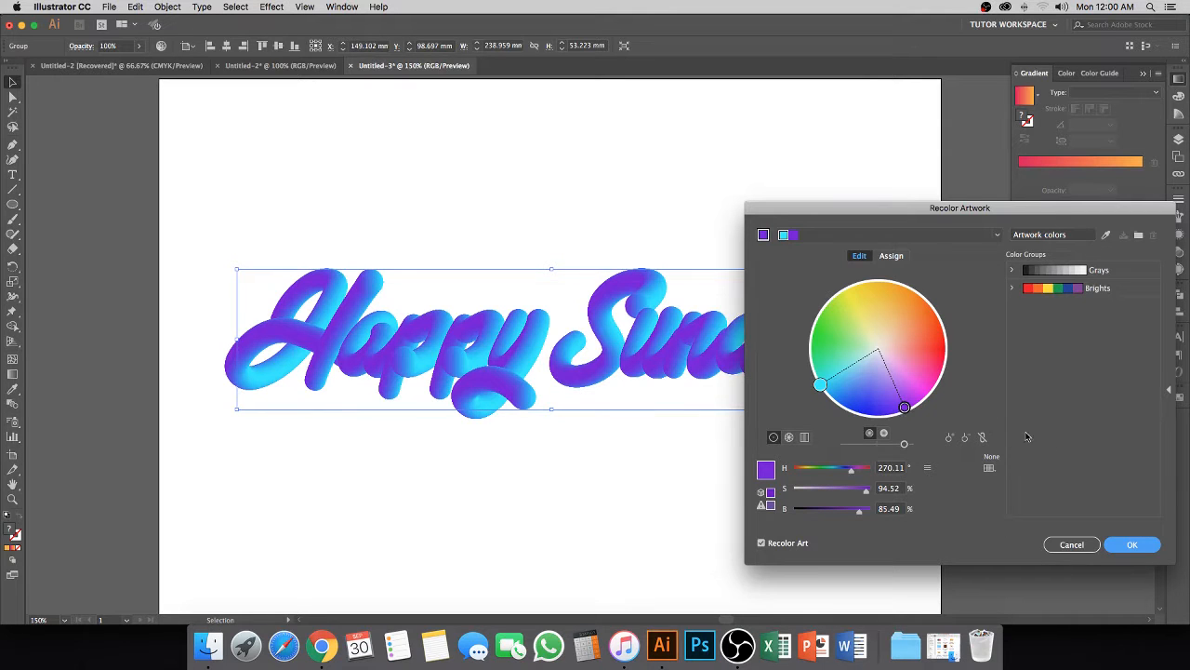
{"action": "left_click", "coordinate": [1146, 545]}
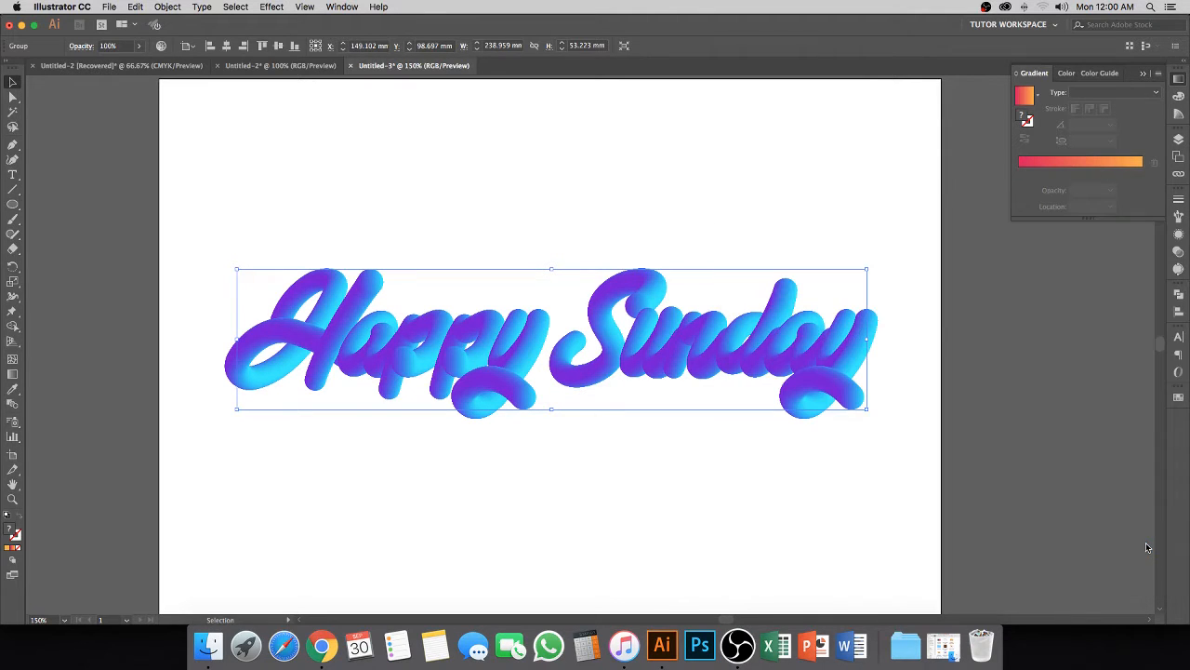
{"action": "left_click", "coordinate": [873, 494]}
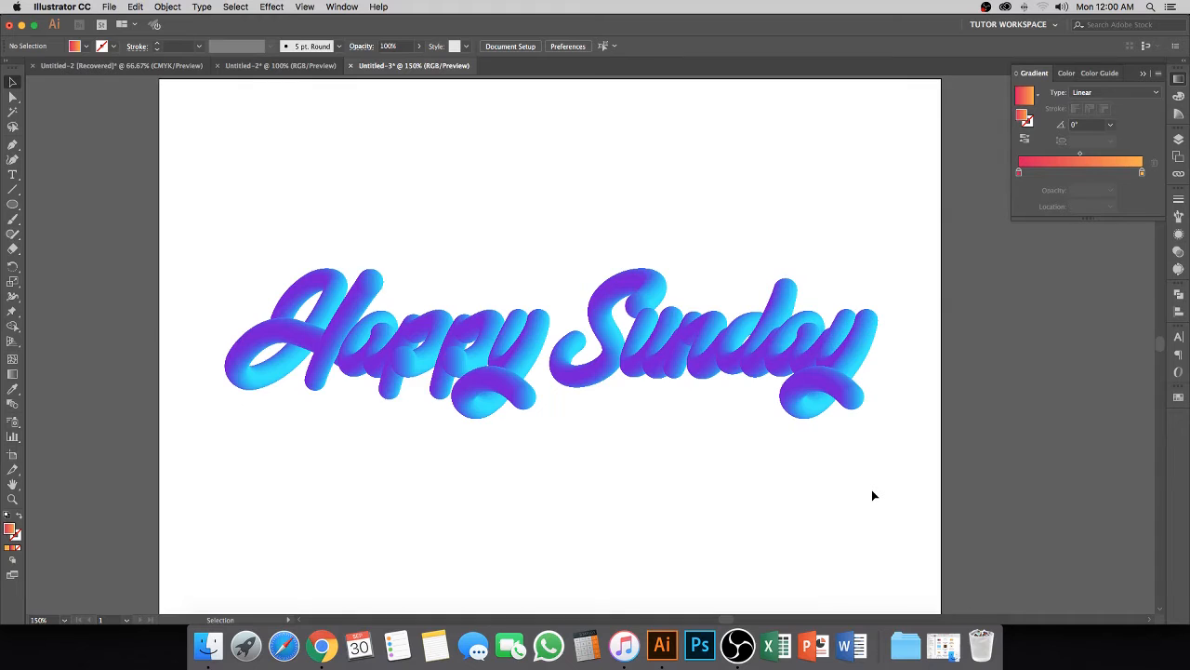